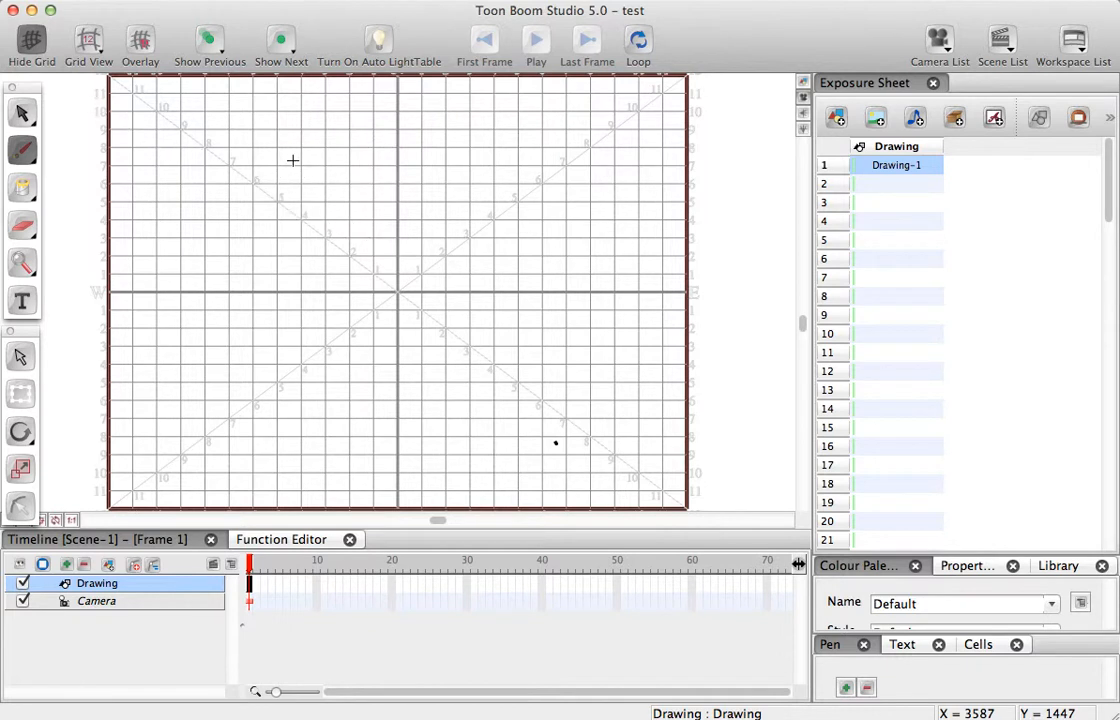
- Add one new element of type Drawing to the timeline and name it ball
left_click(125, 588)
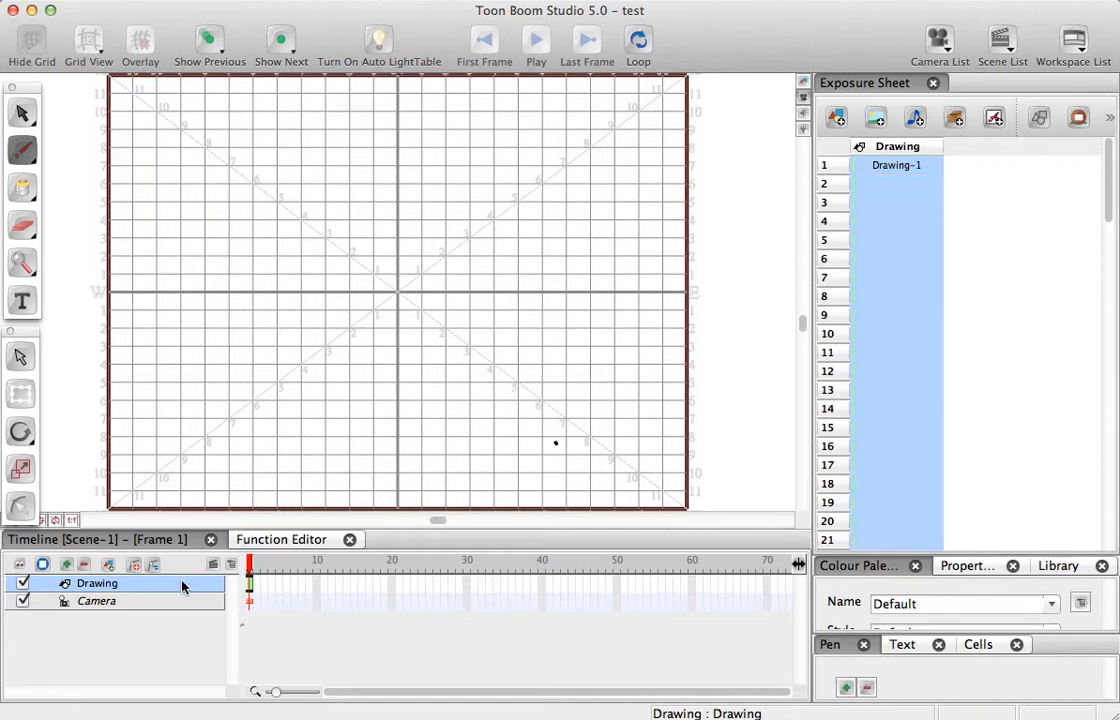
left_click(67, 565)
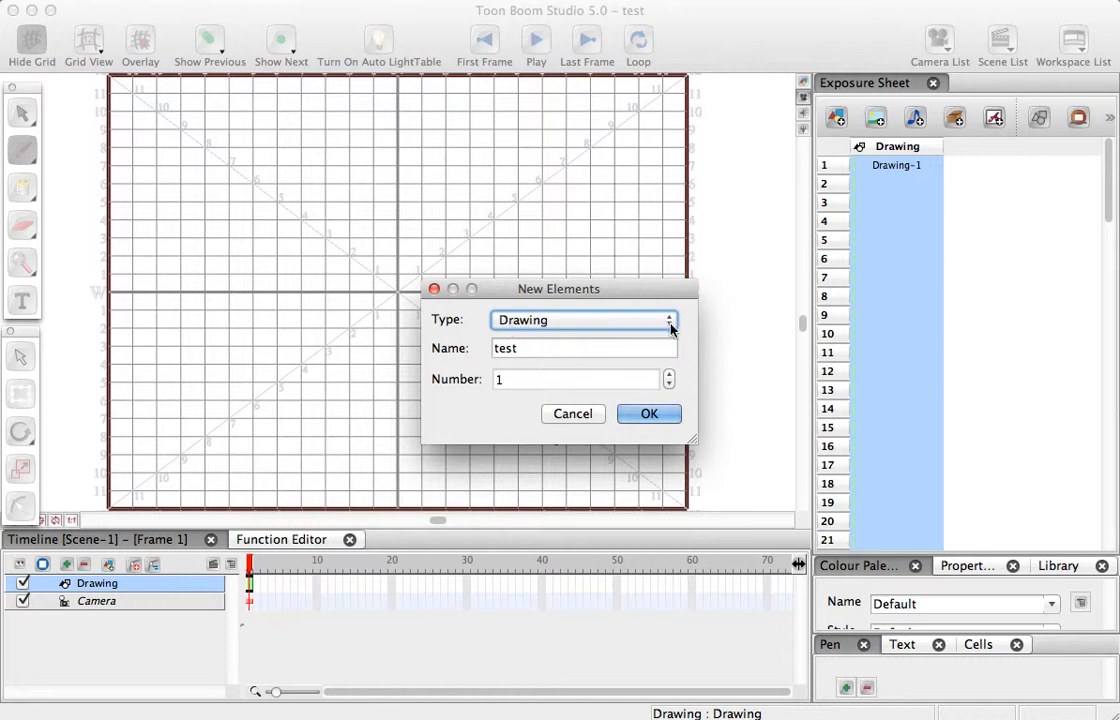
left_click(655, 320)
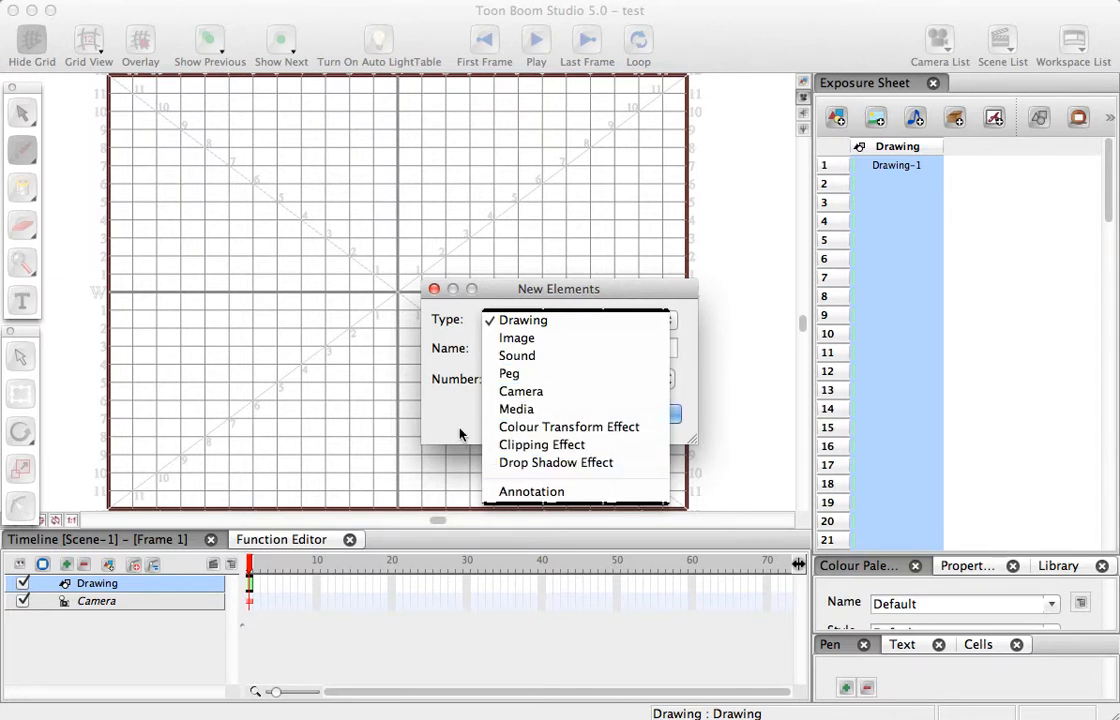
left_click(401, 380)
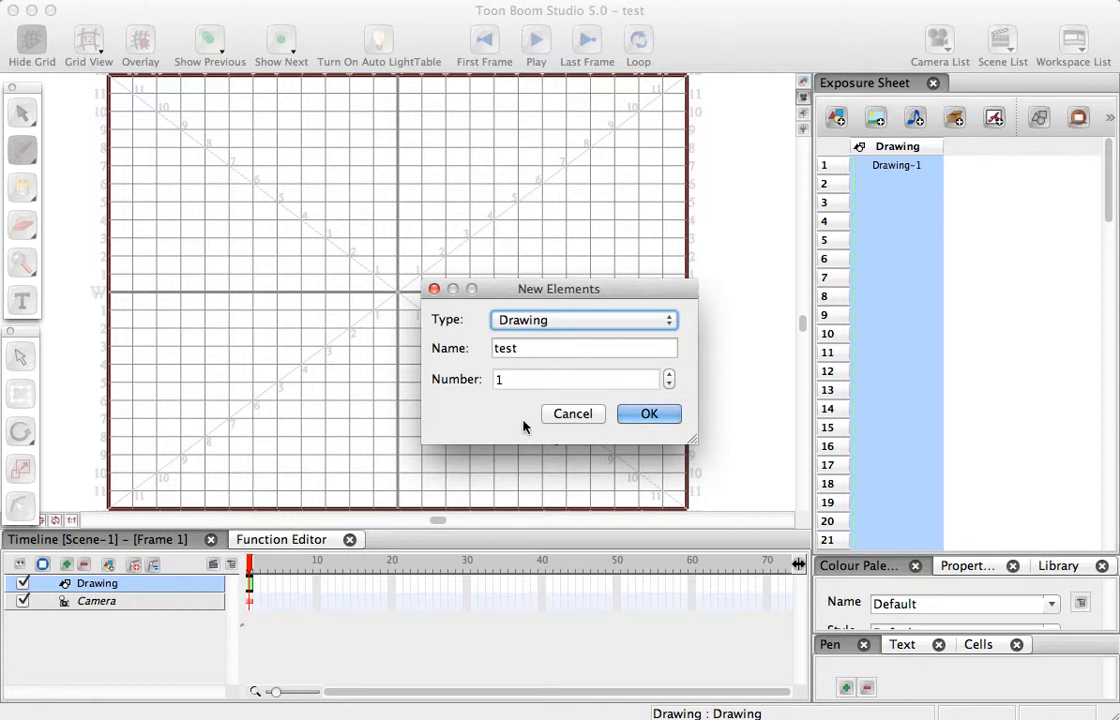
left_click_drag(526, 348, 489, 347)
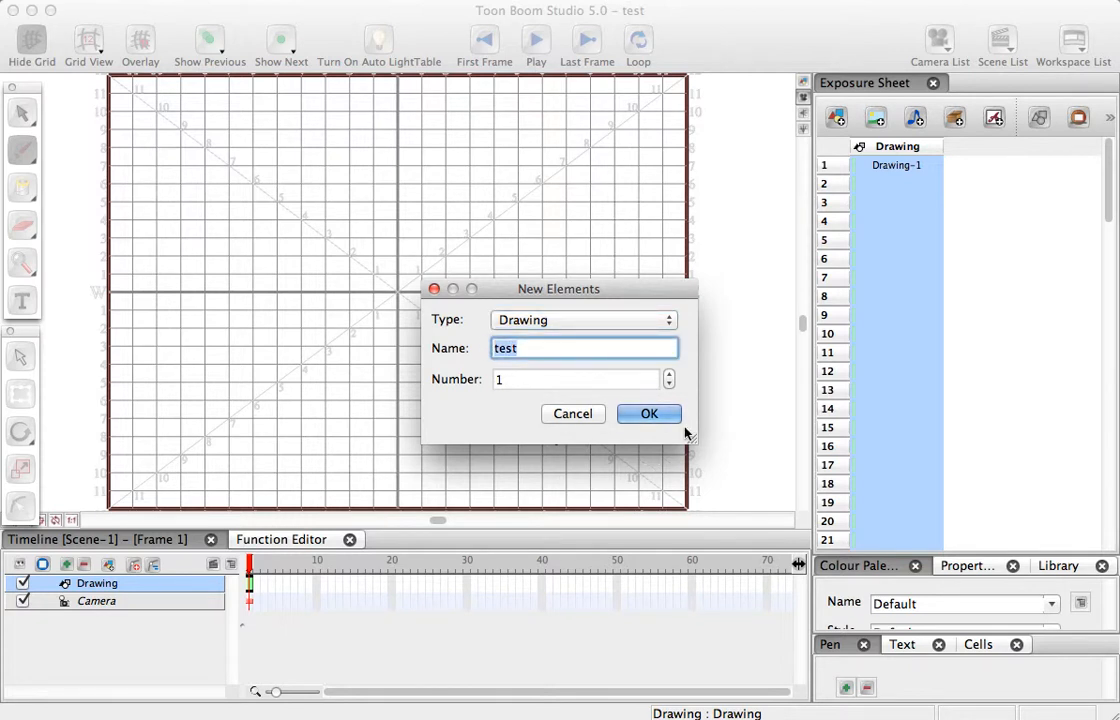
type("ball")
left_click(646, 416)
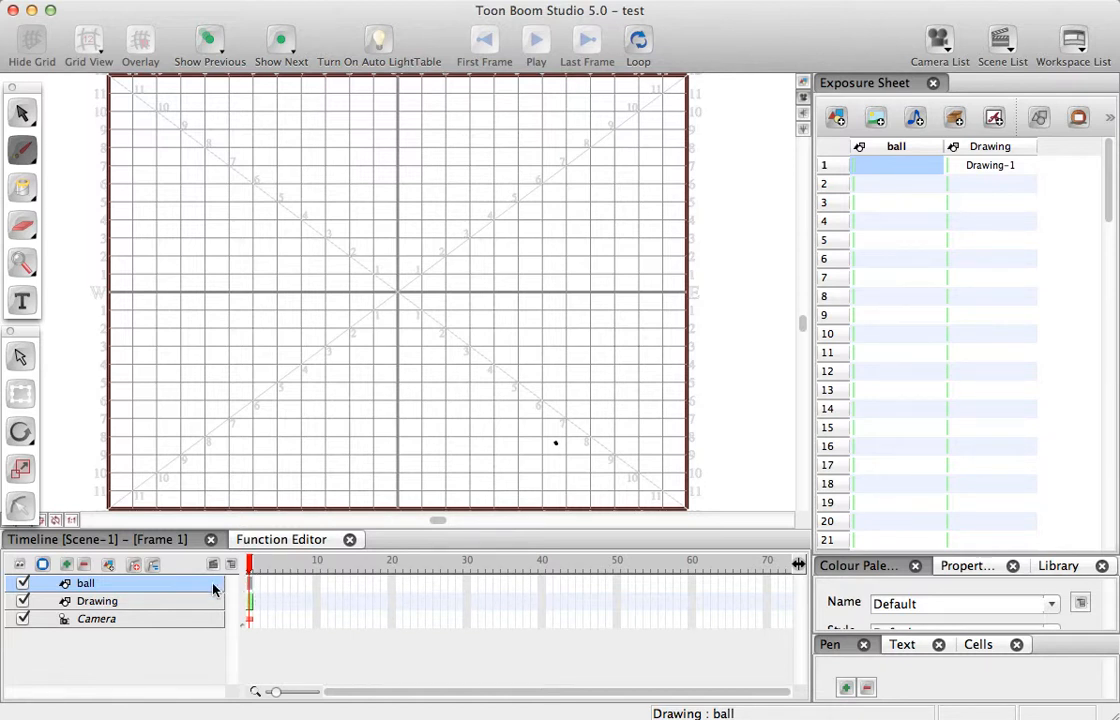
- Draw a small circle in frame 1 of the ball element, near the grid's upper-left corner
mouse_move(245, 568)
left_mouse_down()
mouse_move(264, 568)
mouse_move(249, 568)
left_mouse_up()
mouse_move(176, 111)
left_mouse_down()
mouse_move(141, 120)
mouse_move(136, 152)
mouse_move(161, 176)
mouse_move(188, 176)
mouse_move(201, 158)
mouse_move(174, 110)
left_mouse_up()
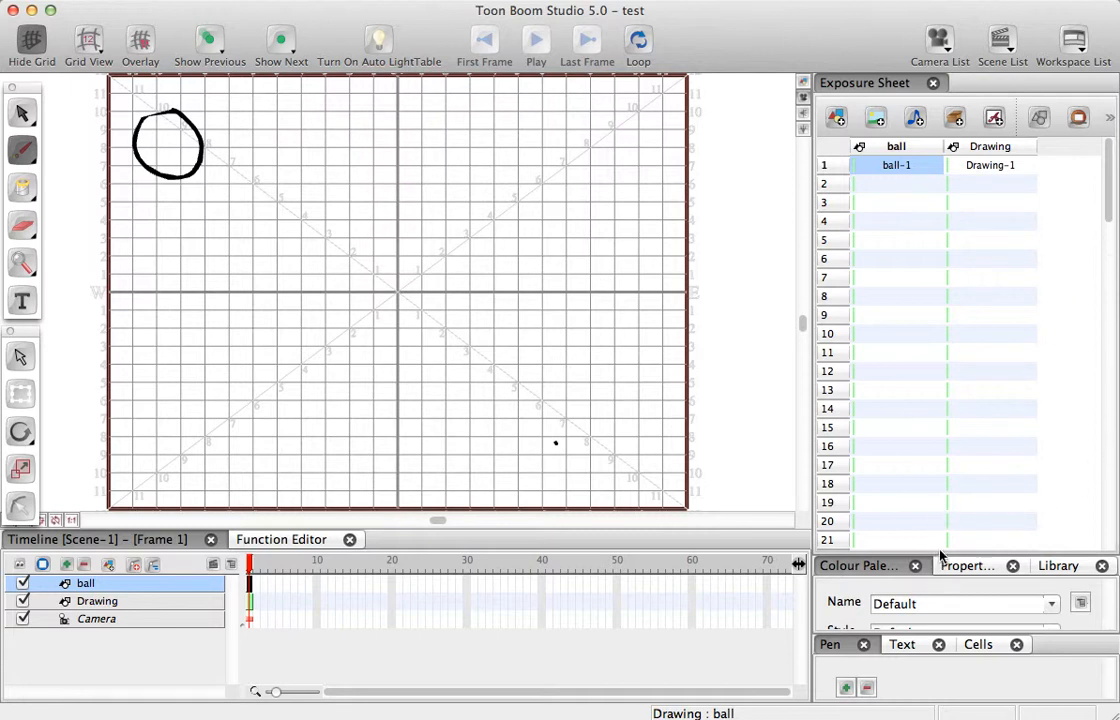
- Enlarge the pen settings area, set Pen 1's smoothness to 8, and draw a test oval left of the grid's centre
left_click_drag(940, 556, 918, 338)
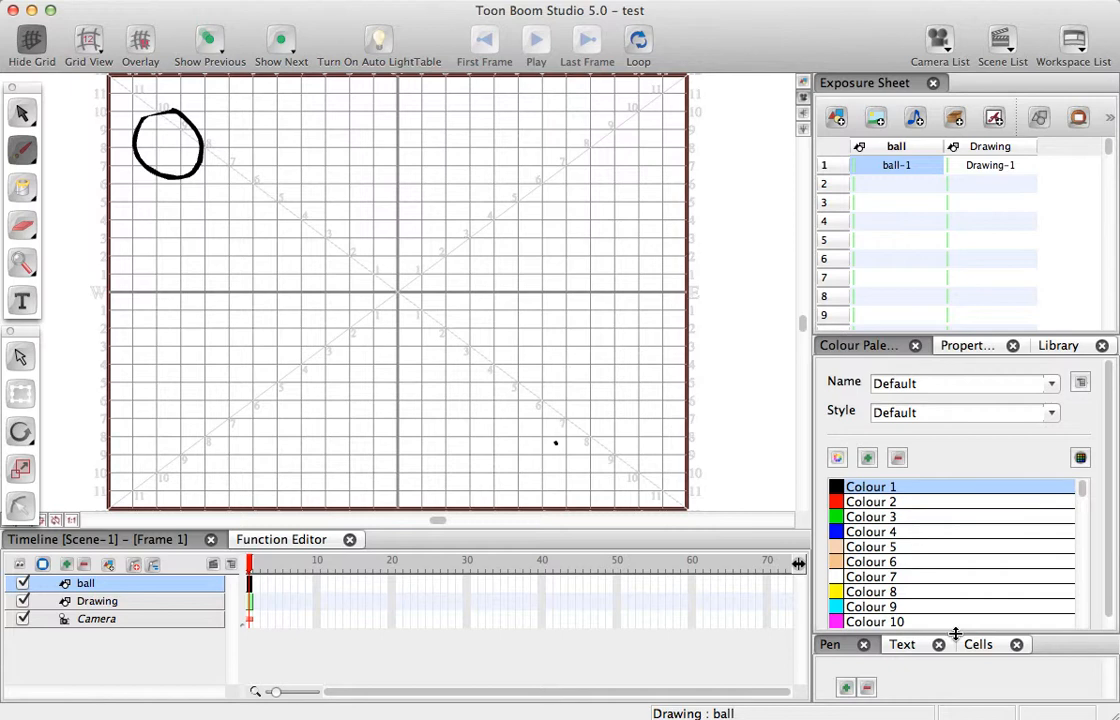
left_click_drag(955, 633, 937, 395)
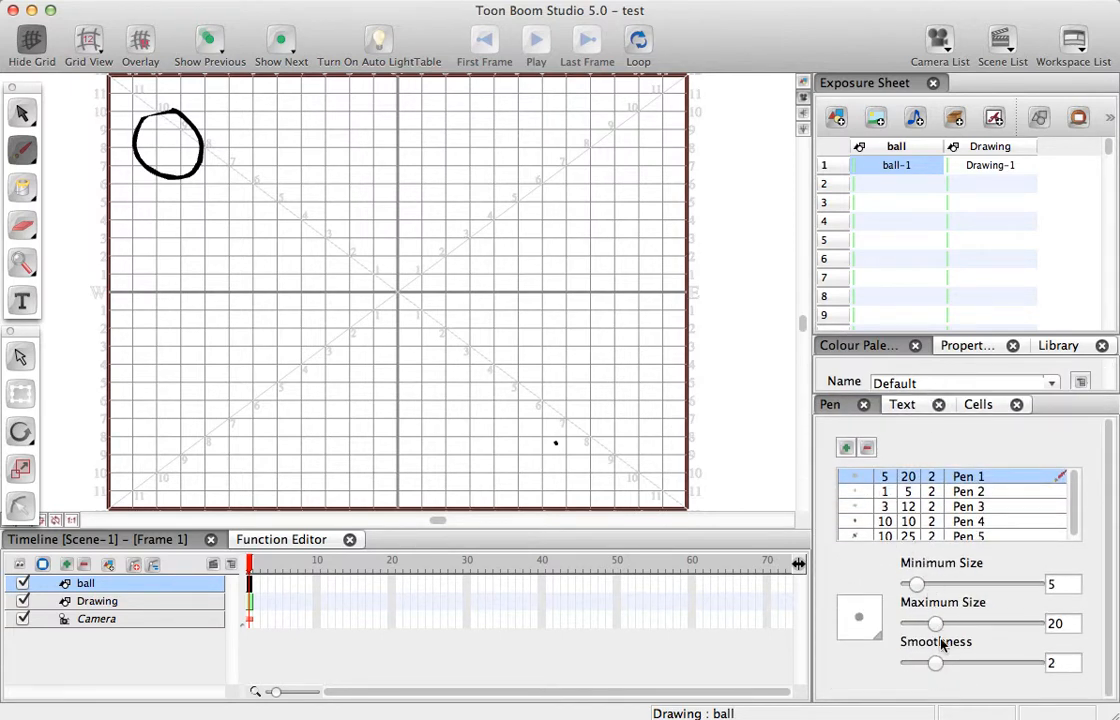
left_click_drag(940, 663, 1010, 668)
mouse_move(300, 168)
left_mouse_down()
mouse_move(268, 258)
mouse_move(328, 265)
mouse_move(300, 170)
left_mouse_up()
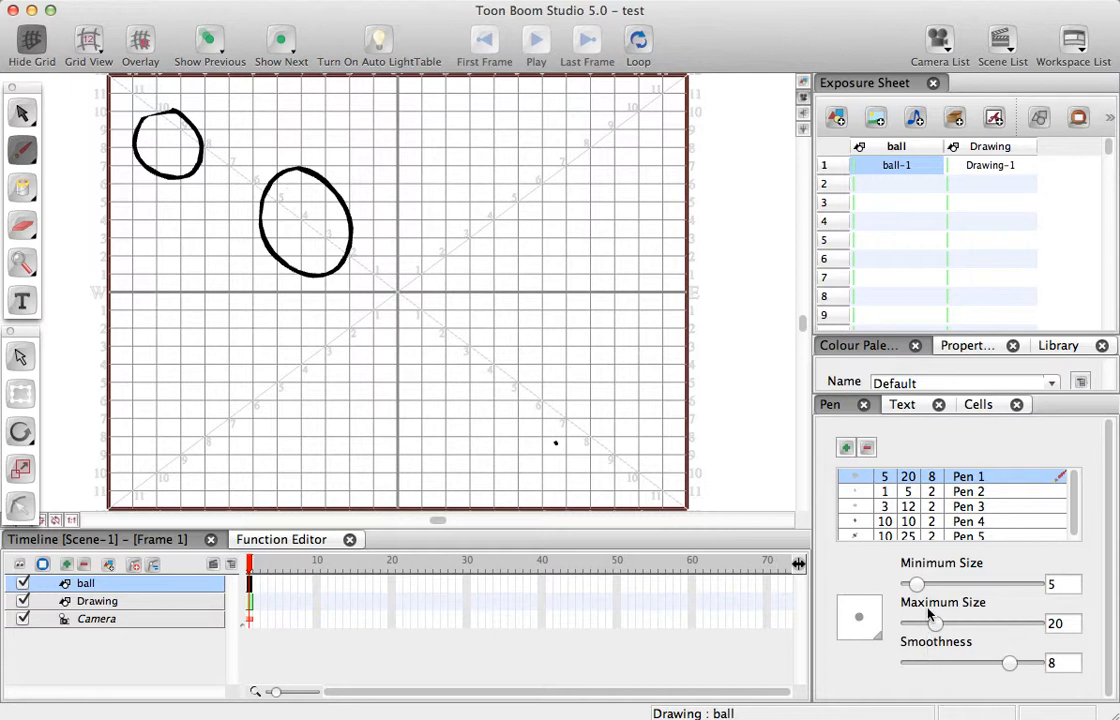
- Set Pen 1's minimum size to 14 and maximum size to 41, and draw a thicker oval beside the second one
mouse_move(916, 584)
left_mouse_down()
mouse_move(963, 588)
mouse_move(924, 585)
left_mouse_up()
mouse_move(966, 623)
left_mouse_down()
mouse_move(950, 622)
mouse_move(962, 623)
left_mouse_up()
mouse_move(352, 152)
left_mouse_down()
mouse_move(405, 155)
mouse_move(385, 248)
mouse_move(373, 138)
left_mouse_up()
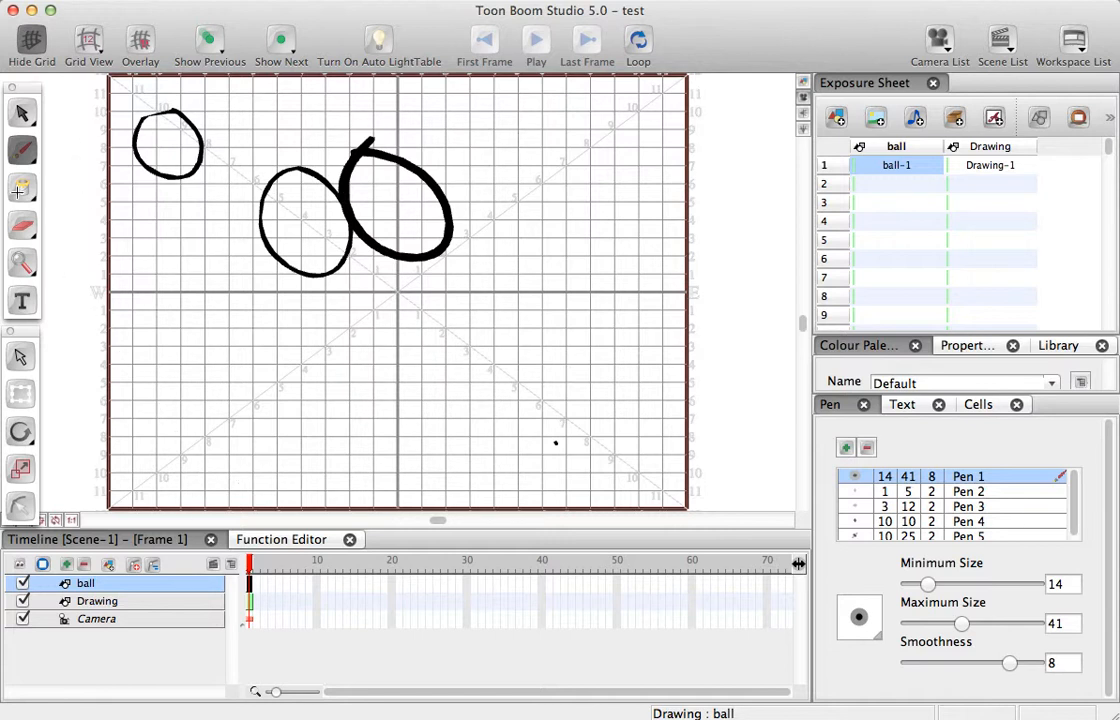
- Erase the three test circles from frame 1 of the ball element, raising the minimum and maximum size to 72
left_click(22, 225)
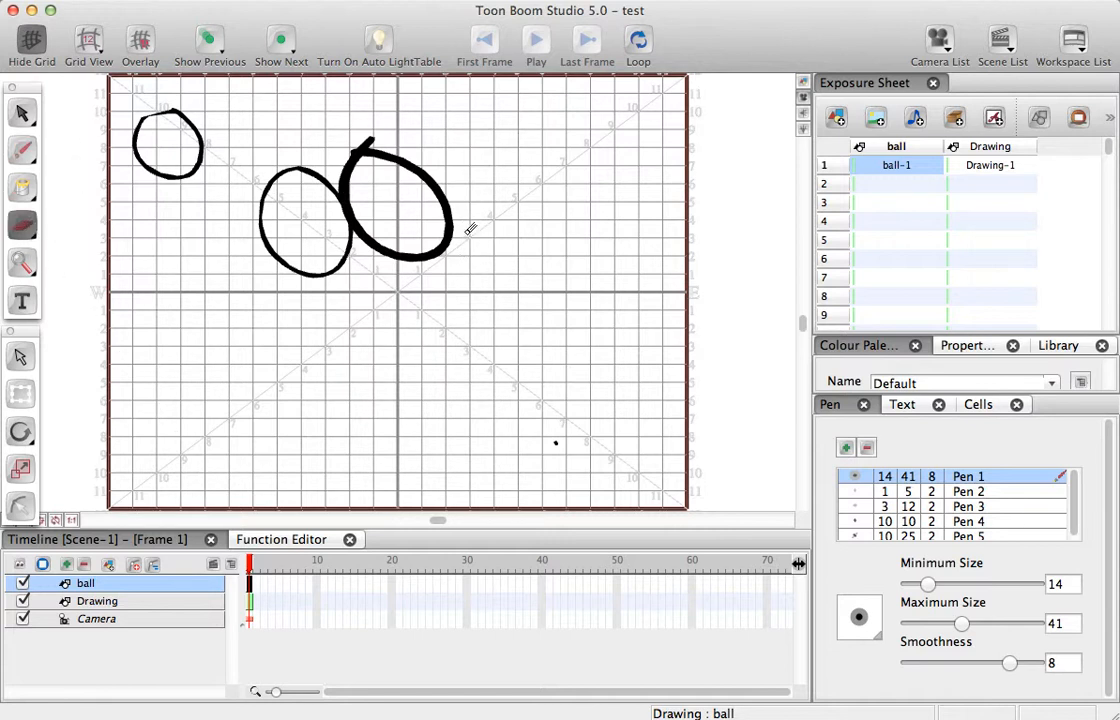
mouse_move(470, 229)
left_mouse_down()
mouse_move(416, 162)
mouse_move(390, 148)
mouse_move(472, 195)
mouse_move(478, 207)
mouse_move(442, 216)
left_mouse_up()
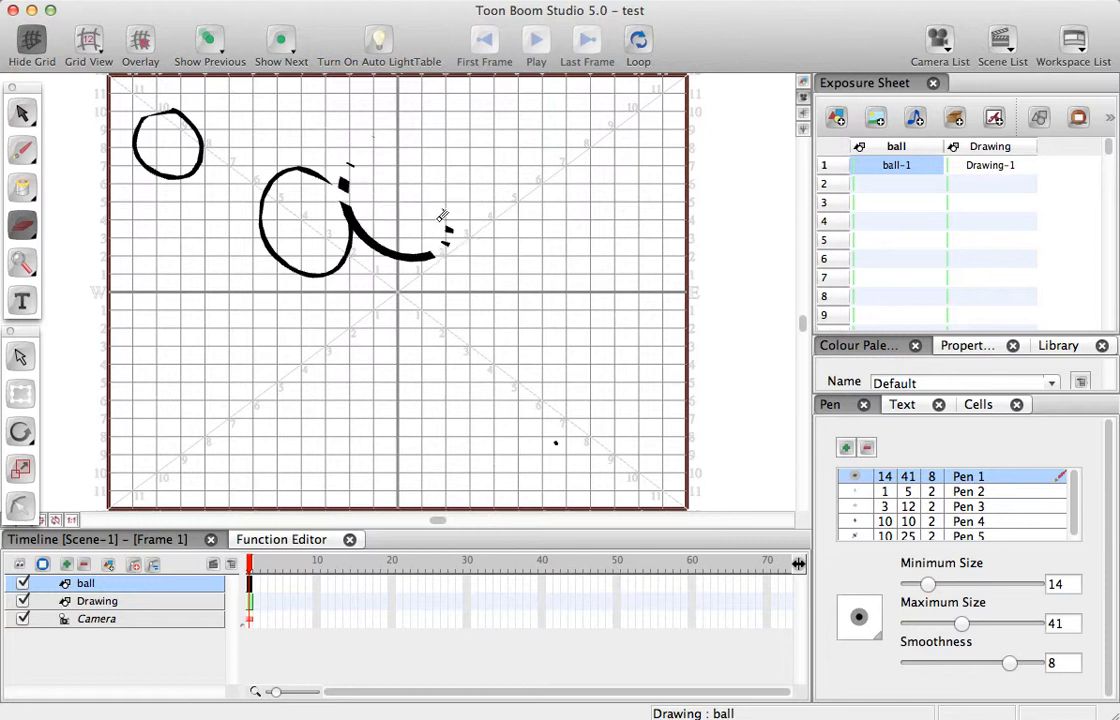
left_click_drag(928, 584, 1000, 588)
mouse_move(296, 151)
left_mouse_down()
mouse_move(373, 211)
mouse_move(469, 258)
mouse_move(491, 246)
mouse_move(499, 254)
mouse_move(298, 129)
mouse_move(435, 228)
mouse_move(465, 264)
mouse_move(253, 171)
mouse_move(393, 258)
mouse_move(392, 279)
mouse_move(257, 213)
left_mouse_up()
mouse_move(205, 150)
left_mouse_down()
mouse_move(120, 115)
mouse_move(245, 155)
mouse_move(140, 85)
mouse_move(207, 190)
mouse_move(470, 320)
left_mouse_up()
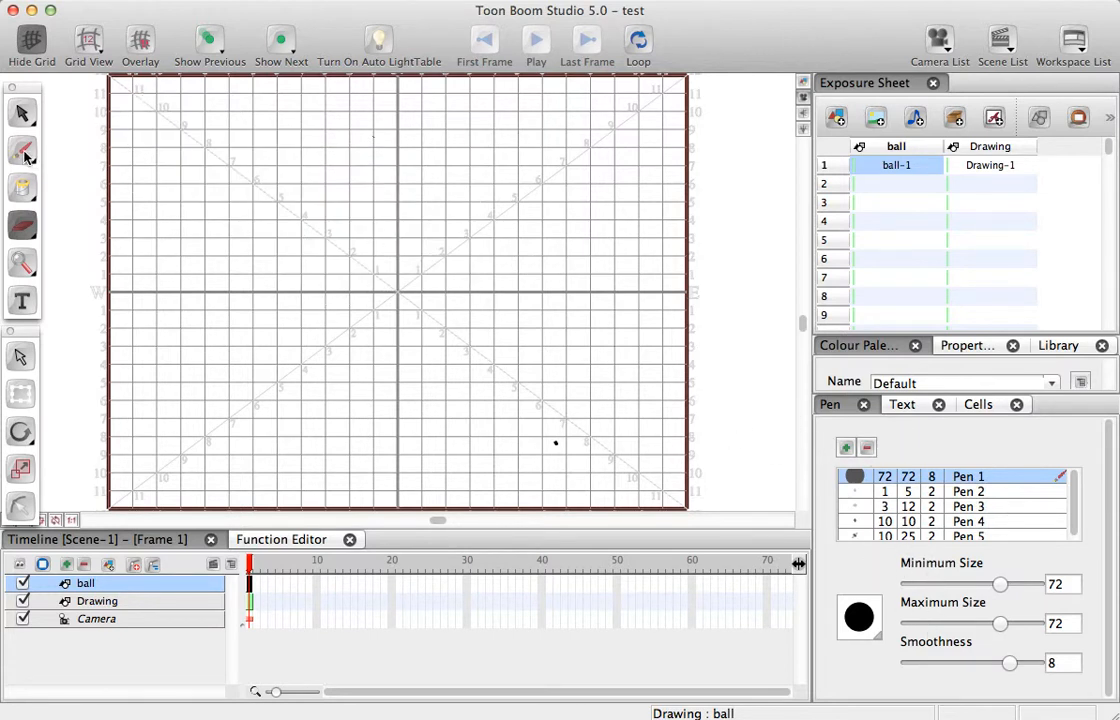
- Switch back to the Brush tool for drawing on the ball element
left_click(28, 150)
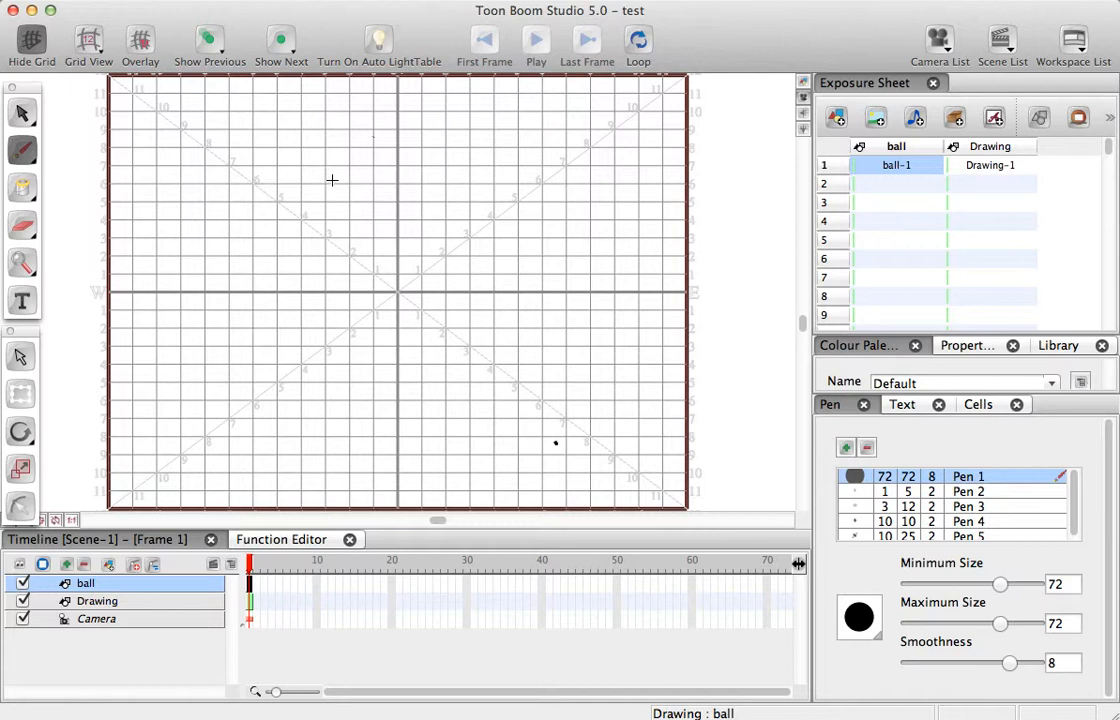
left_click(35, 158)
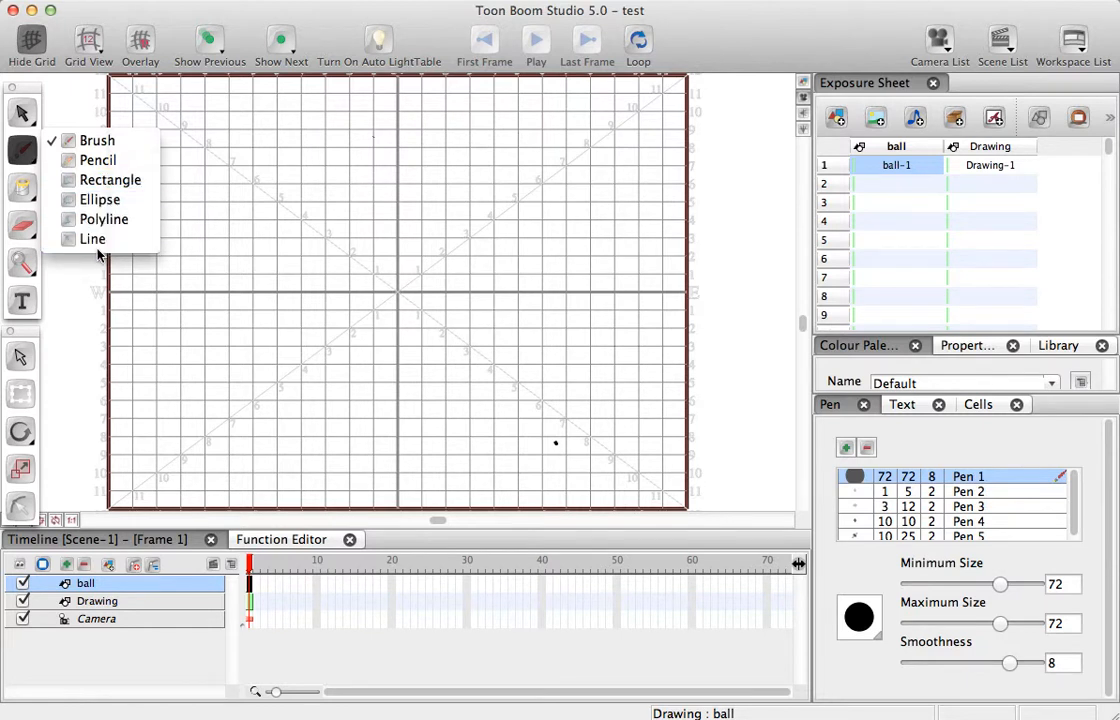
left_click(25, 152)
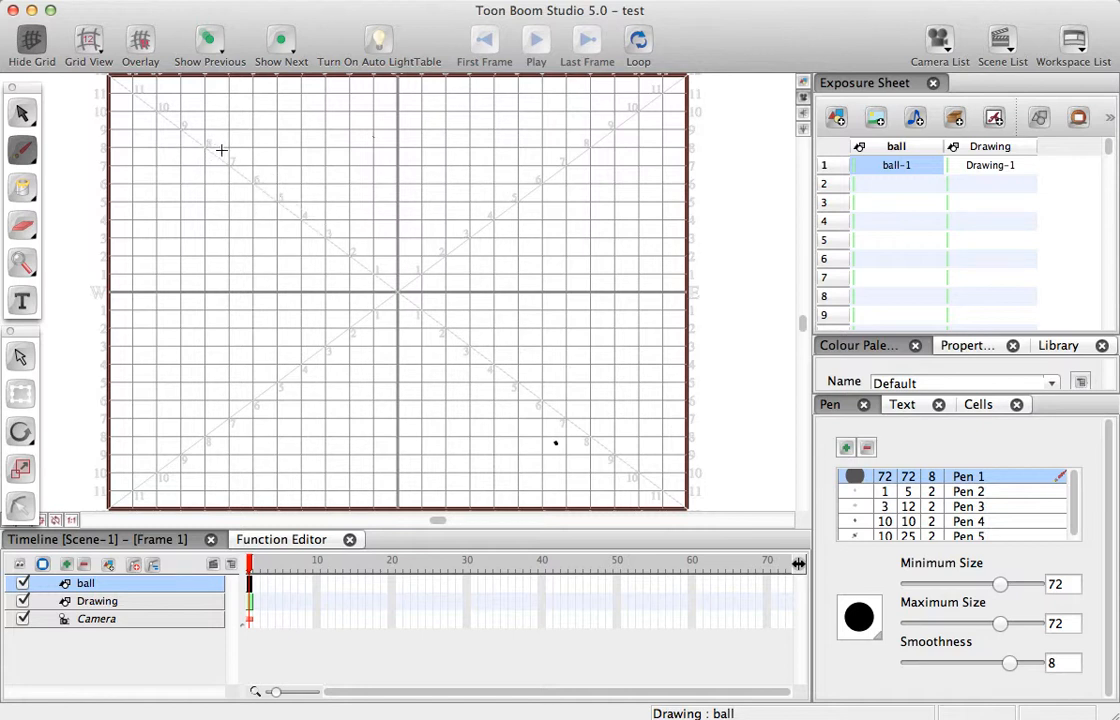
- Draw a very thick circle in the grid's upper-left corner and undo it
mouse_move(159, 99)
left_mouse_down()
mouse_move(130, 150)
mouse_move(173, 184)
mouse_move(219, 149)
mouse_move(205, 110)
left_mouse_up()
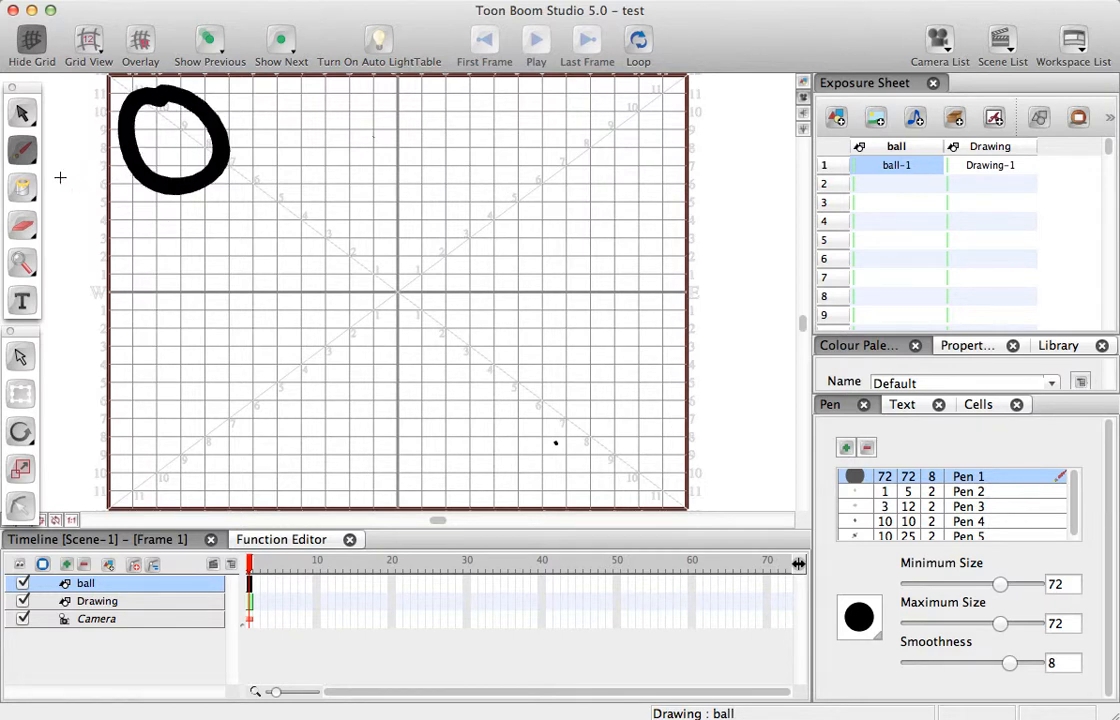
key("super+z")
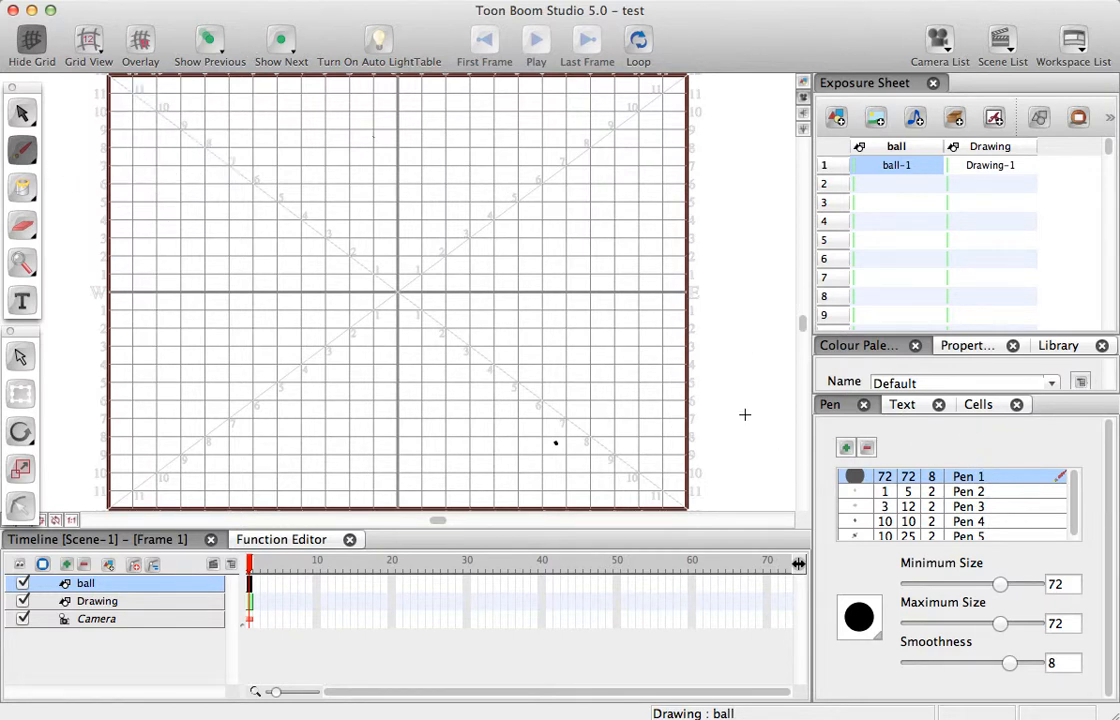
- Set Pen 1 to minimum size 13, maximum size 30 and smoothness 4, and draw the ball in the grid's upper-left corner on frame 1
mouse_move(999, 628)
left_mouse_down()
mouse_move(924, 606)
mouse_move(977, 624)
left_mouse_up()
left_click_drag(938, 584, 926, 588)
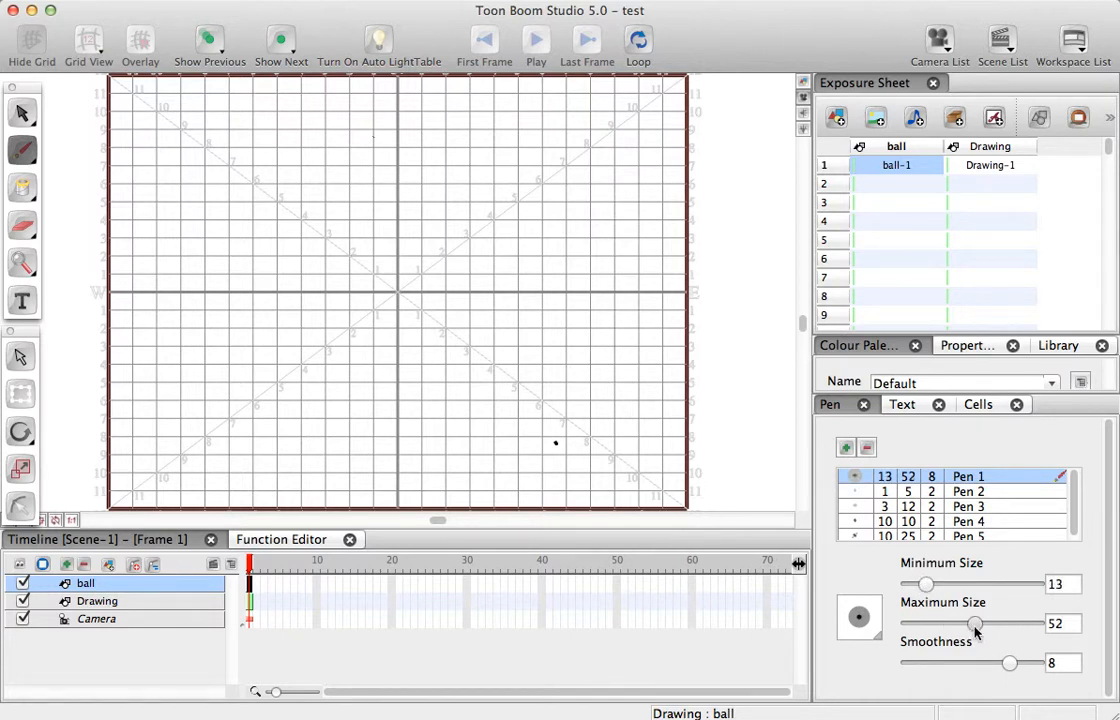
left_click_drag(975, 625, 947, 624)
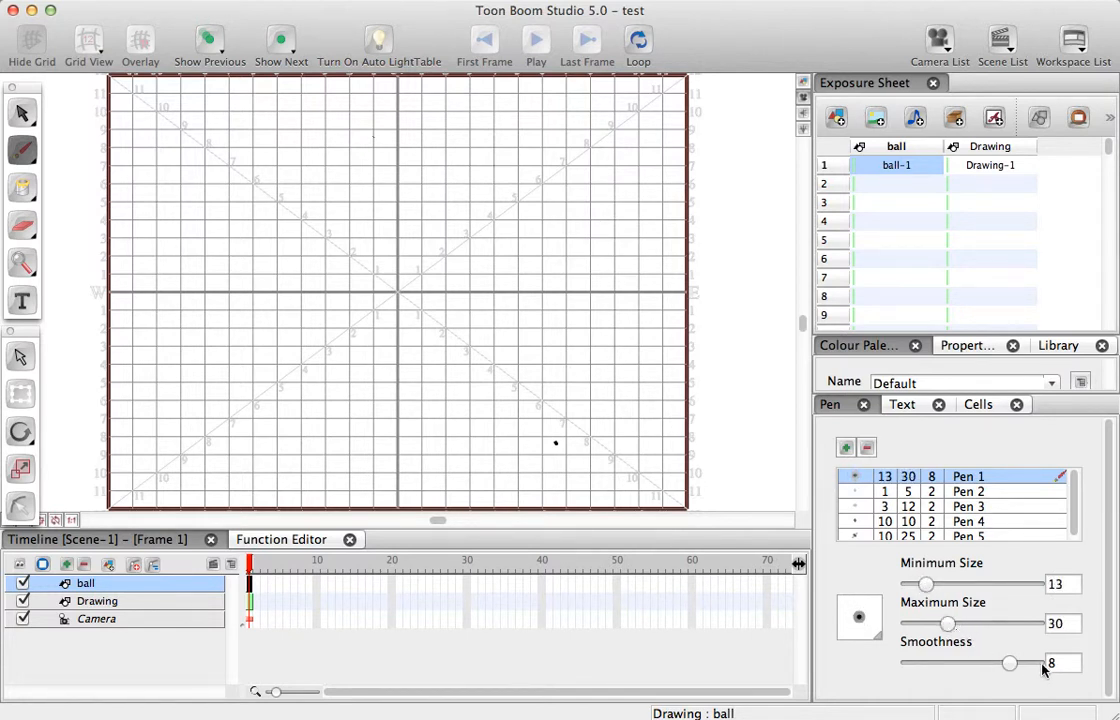
left_click_drag(1010, 663, 955, 648)
mouse_move(178, 109)
left_mouse_down()
mouse_move(128, 98)
mouse_move(119, 148)
mouse_move(161, 175)
mouse_move(203, 159)
mouse_move(206, 118)
mouse_move(178, 90)
left_mouse_up()
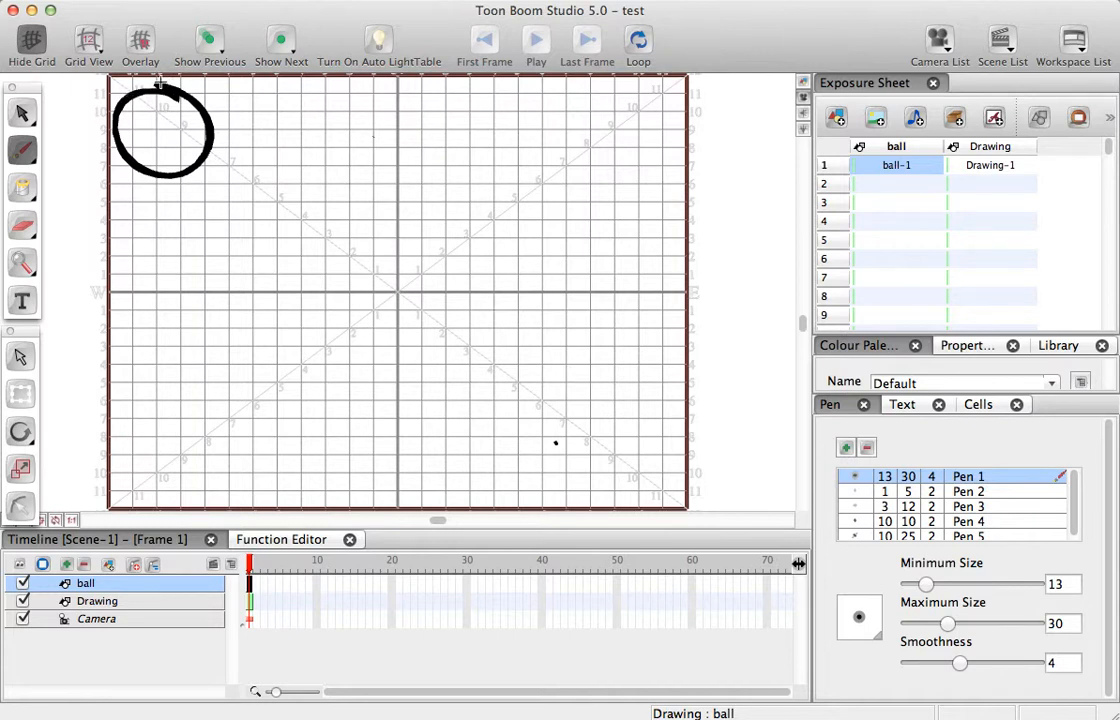
- On frame 2, set the onion skin to show the previous three drawings and no next drawings
left_click(257, 566)
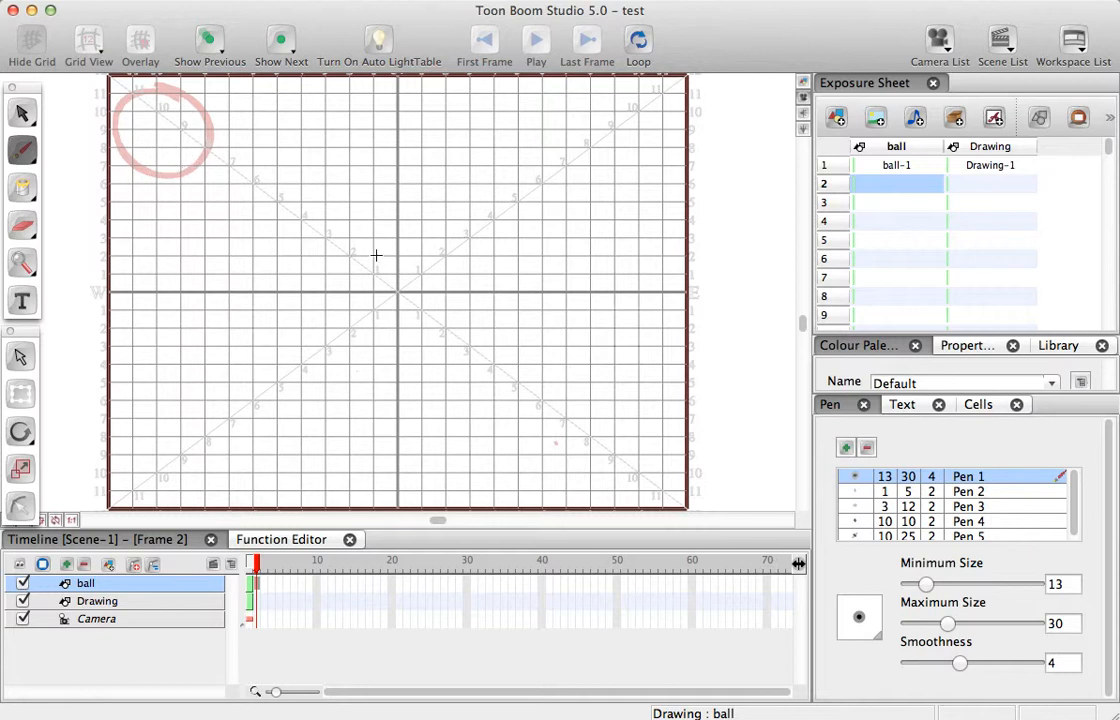
left_click(211, 40)
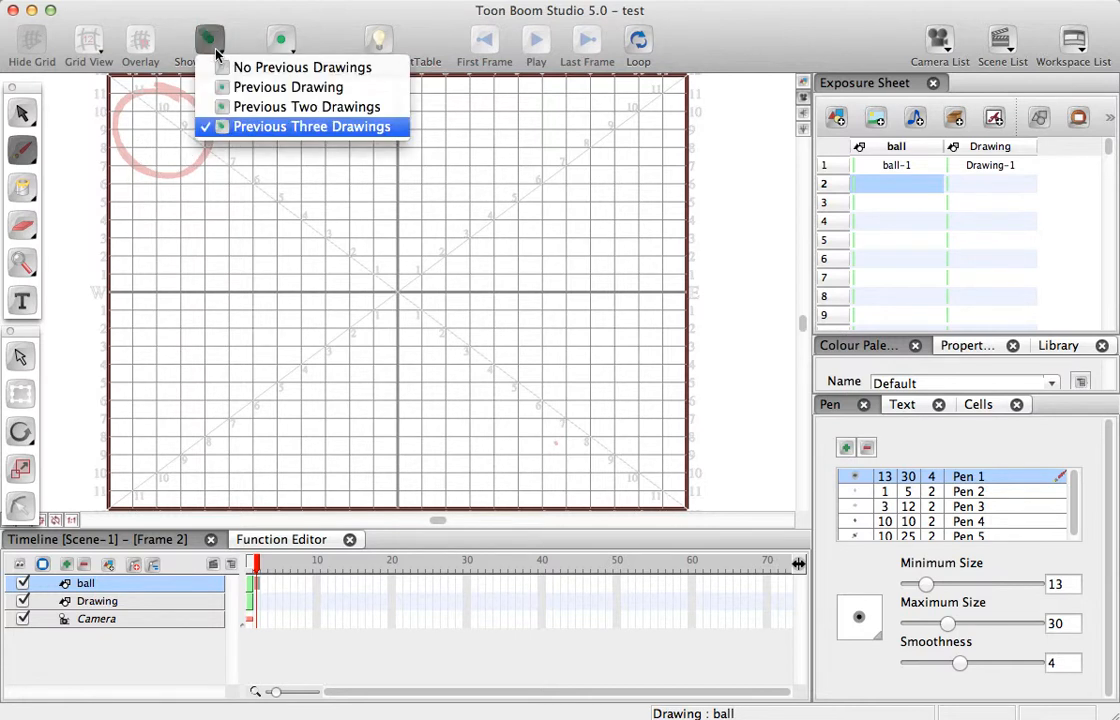
left_click(238, 68)
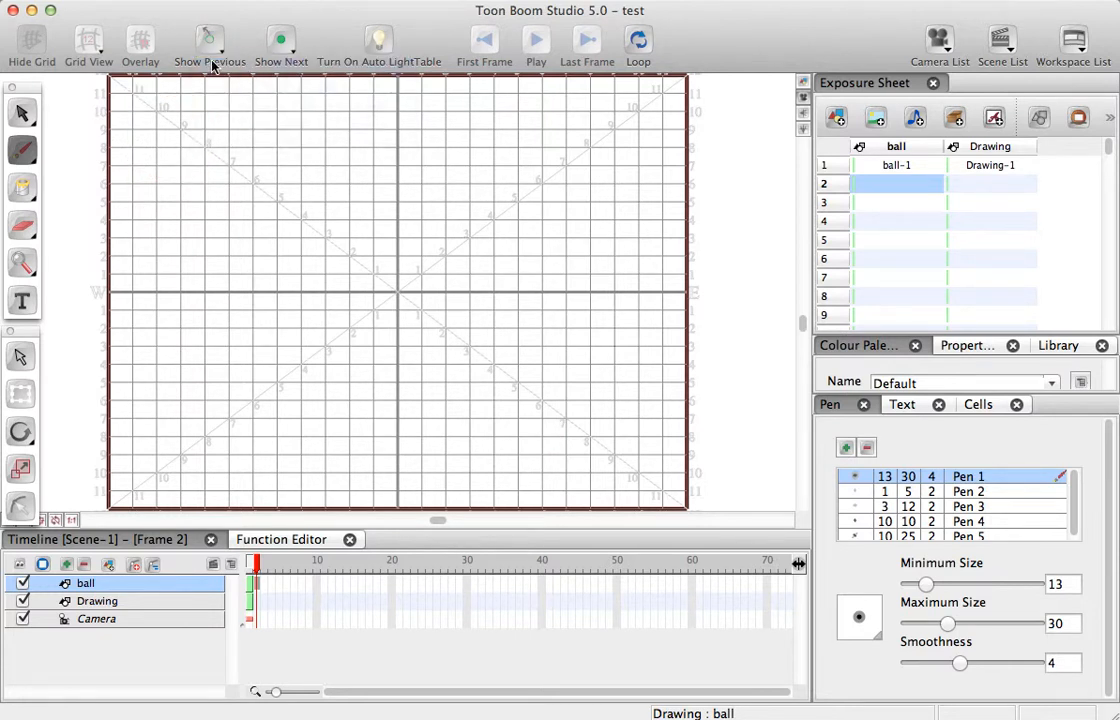
left_click(210, 45)
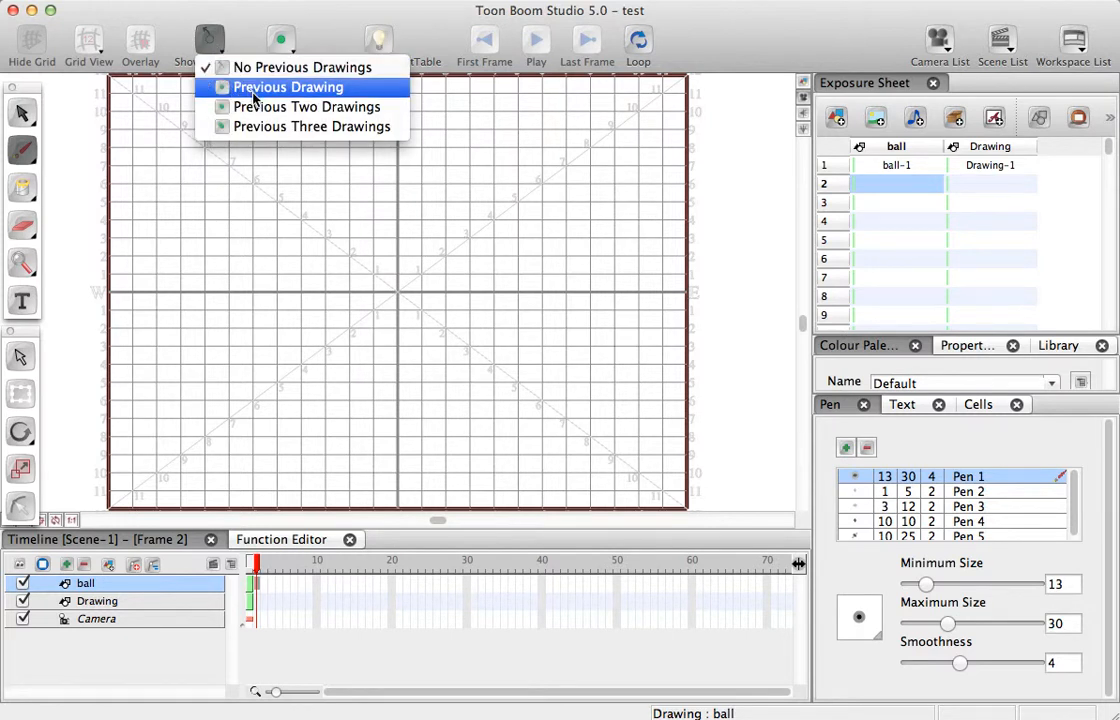
left_click(273, 127)
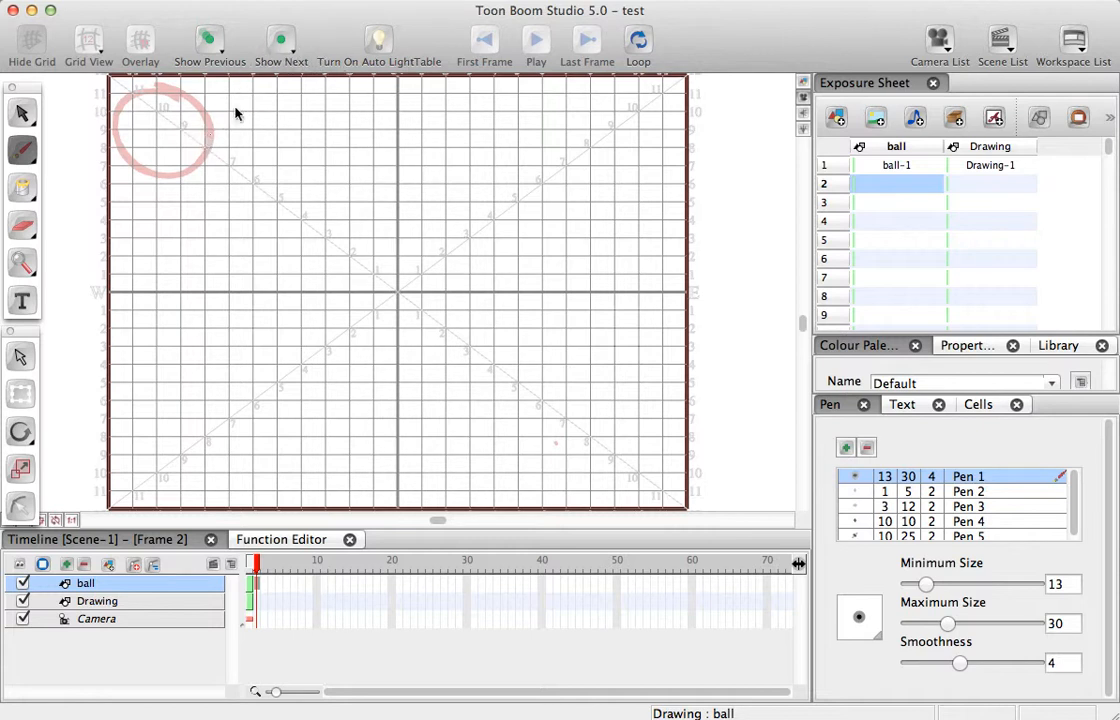
left_click(254, 42)
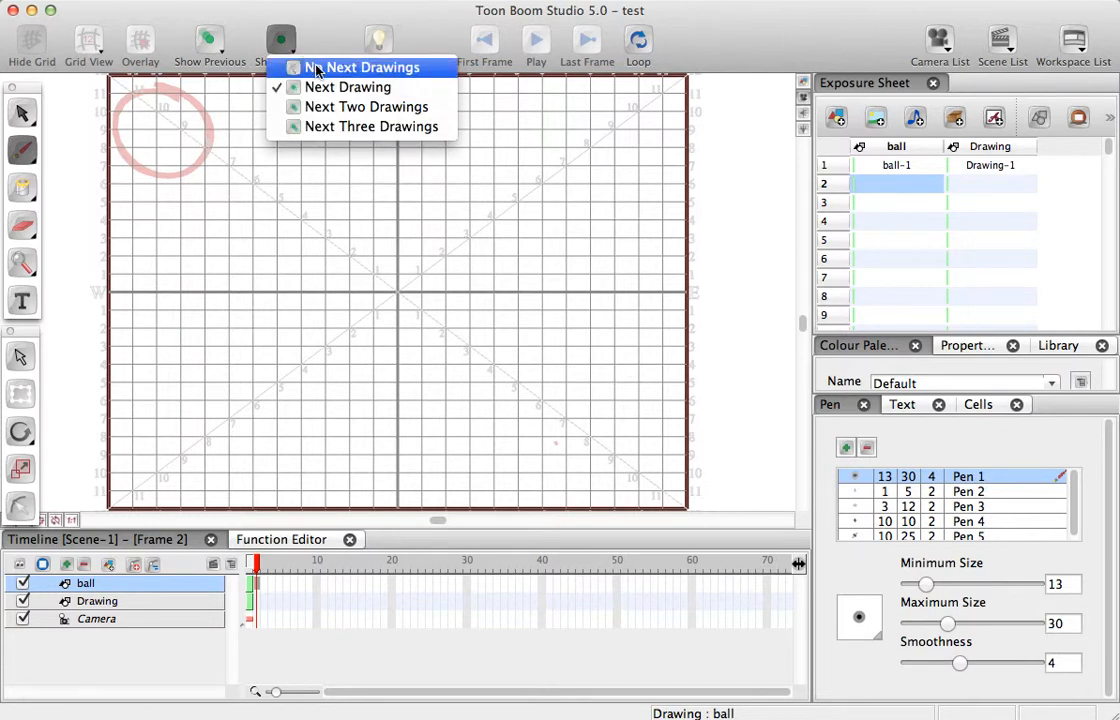
left_click(315, 68)
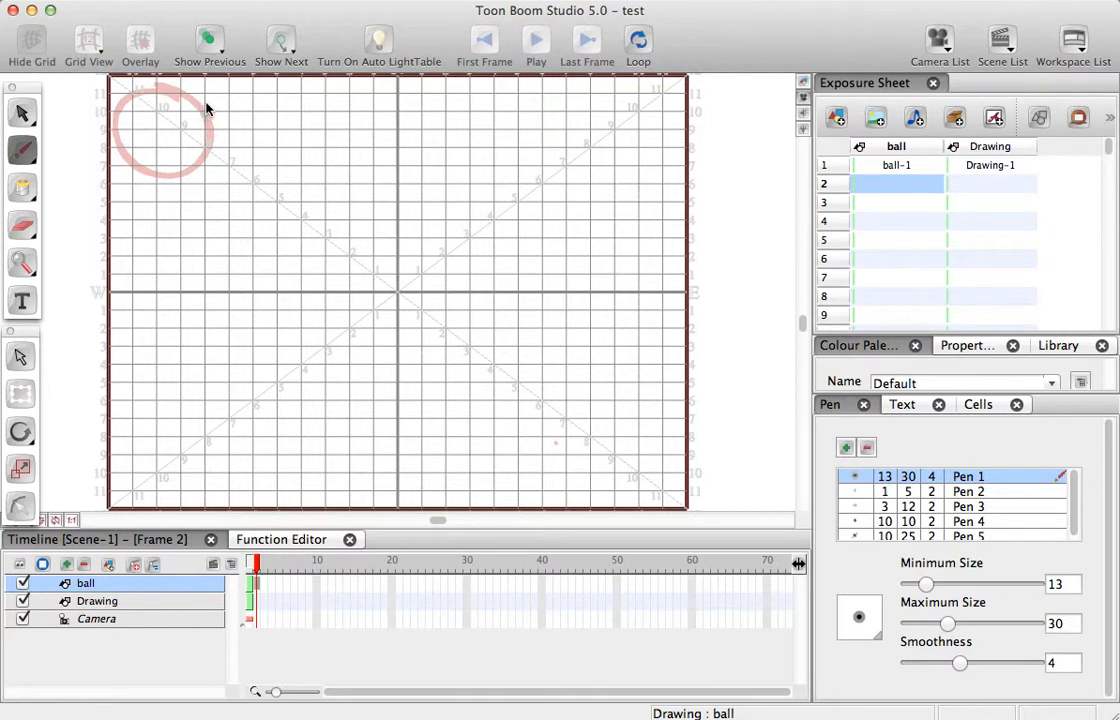
- Draw the ball on frames 2 and 3, each time shifted slightly down and right from the previous drawing
mouse_move(200, 106)
left_mouse_down()
mouse_move(152, 115)
mouse_move(135, 136)
mouse_move(147, 174)
mouse_move(202, 187)
mouse_move(218, 168)
mouse_move(192, 105)
left_mouse_up()
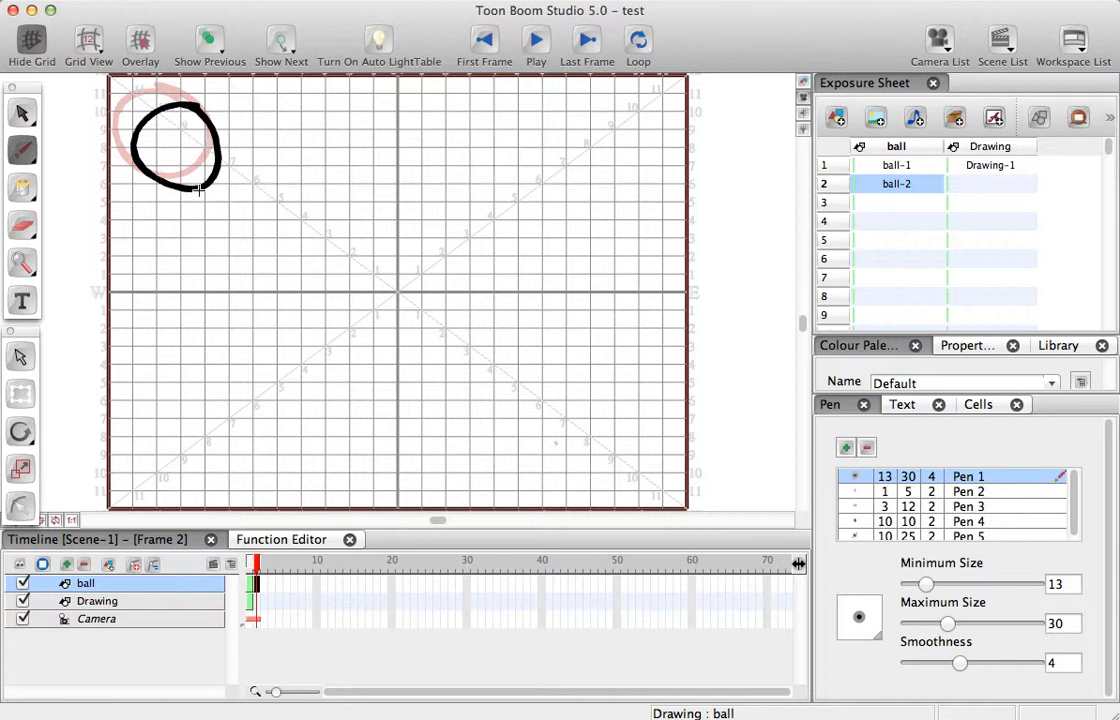
left_click(263, 584)
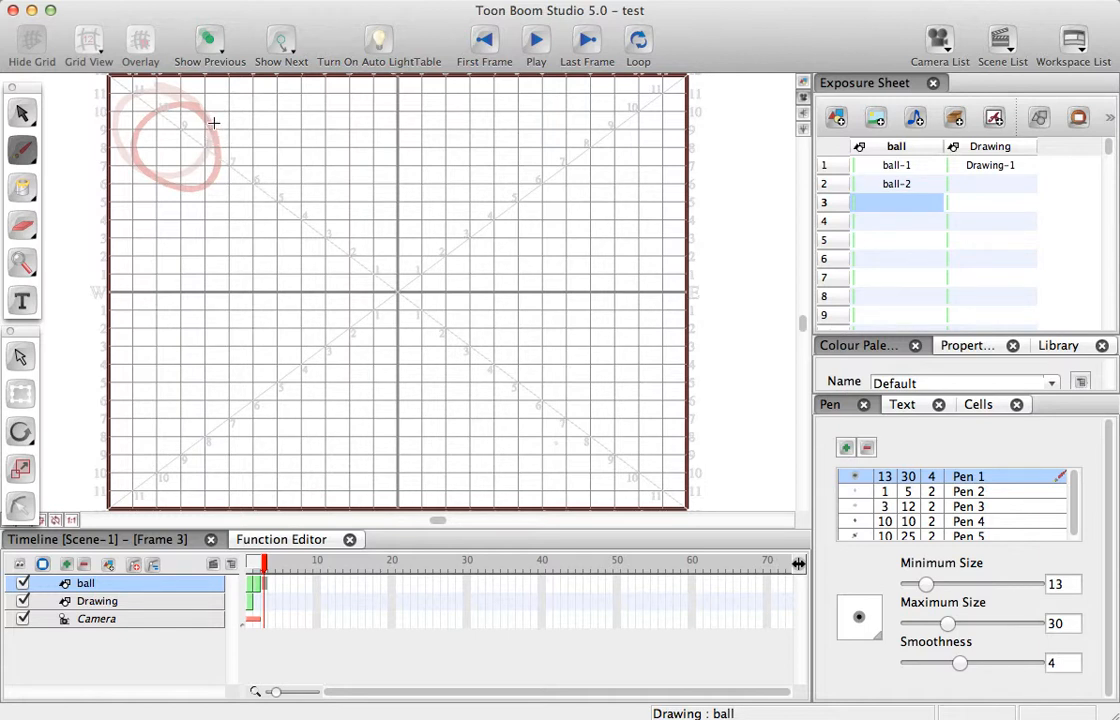
mouse_move(213, 122)
left_mouse_down()
mouse_move(157, 142)
mouse_move(141, 166)
mouse_move(181, 204)
mouse_move(212, 202)
mouse_move(233, 177)
mouse_move(226, 137)
mouse_move(205, 119)
mouse_move(151, 140)
mouse_move(146, 158)
mouse_move(176, 186)
left_mouse_up()
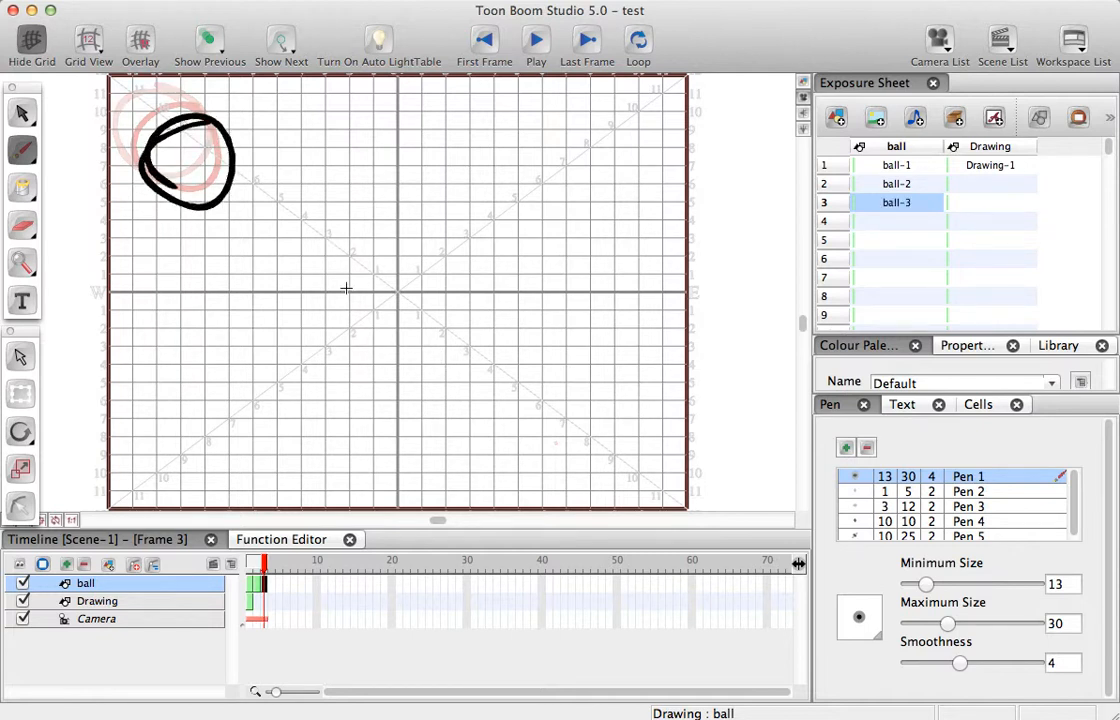
- Draw the ball on frames 4 and 5, slightly elongated and each time moved further down and right toward the grid's center
left_click(274, 566)
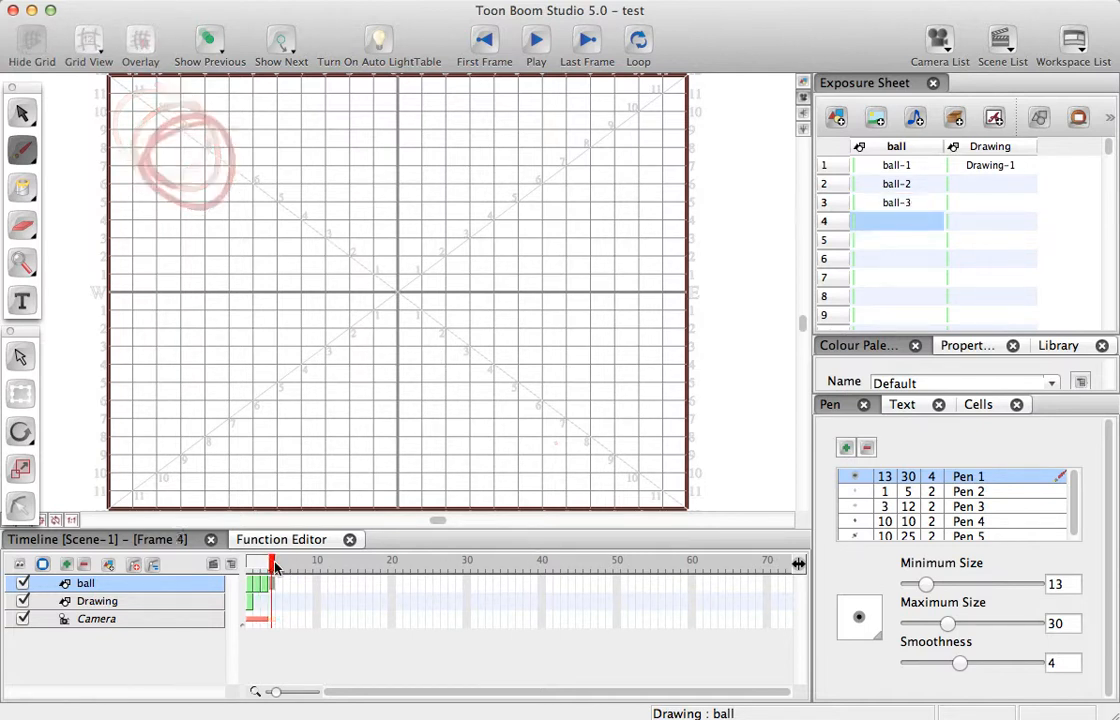
left_click(278, 566)
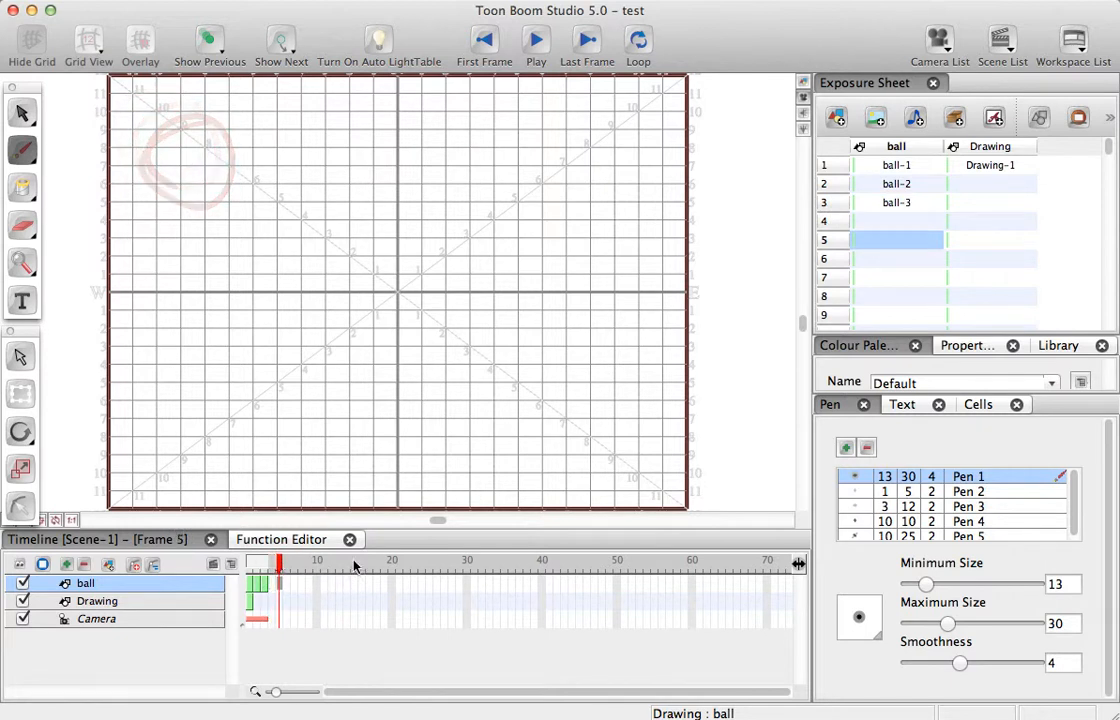
left_click(271, 566)
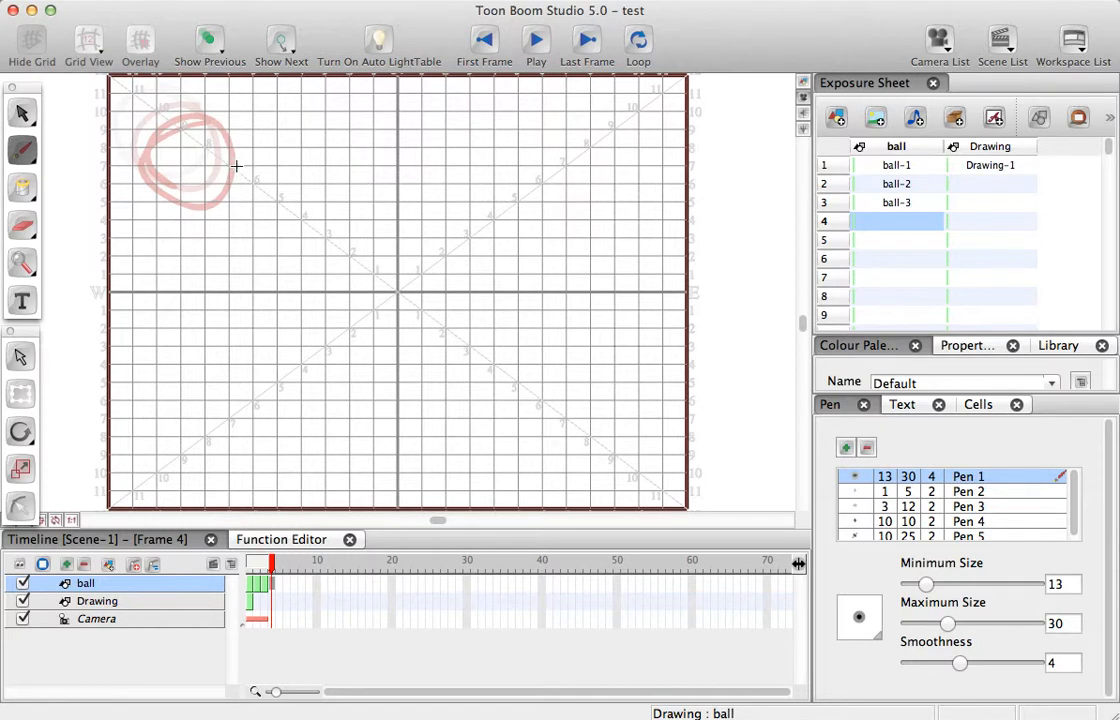
mouse_move(246, 181)
left_mouse_down()
mouse_move(191, 187)
mouse_move(184, 211)
mouse_move(216, 262)
mouse_move(268, 258)
mouse_move(277, 232)
mouse_move(238, 177)
left_mouse_up()
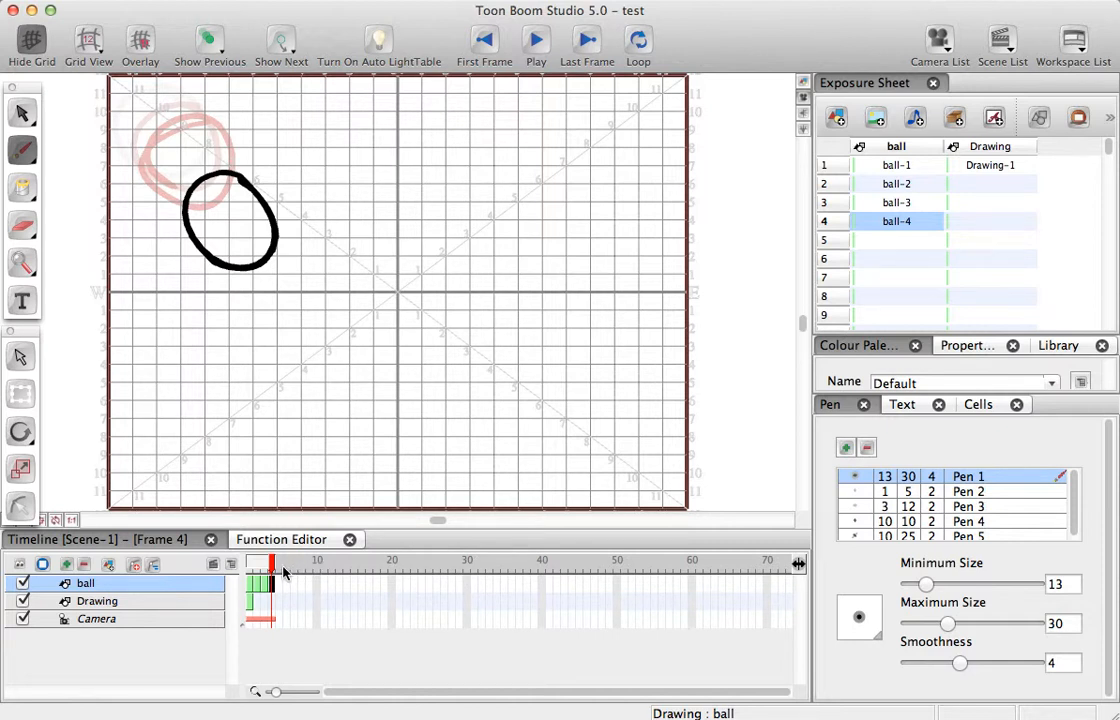
left_click(282, 566)
mouse_move(306, 292)
left_mouse_down()
mouse_move(251, 247)
mouse_move(229, 297)
mouse_move(263, 345)
mouse_move(308, 354)
mouse_move(313, 325)
mouse_move(290, 287)
left_mouse_up()
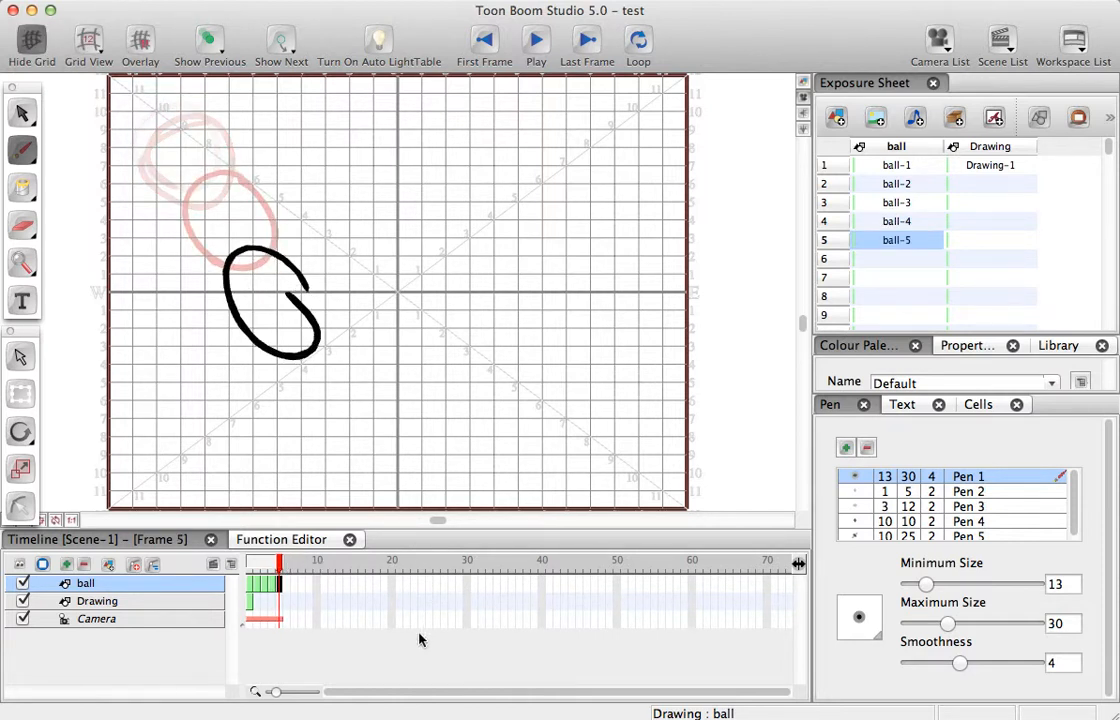
- Draw the ball squashed flat near the grid's bottom edge on frame 6, and stretched diagonally up and to the right on frame 7
left_click(287, 566)
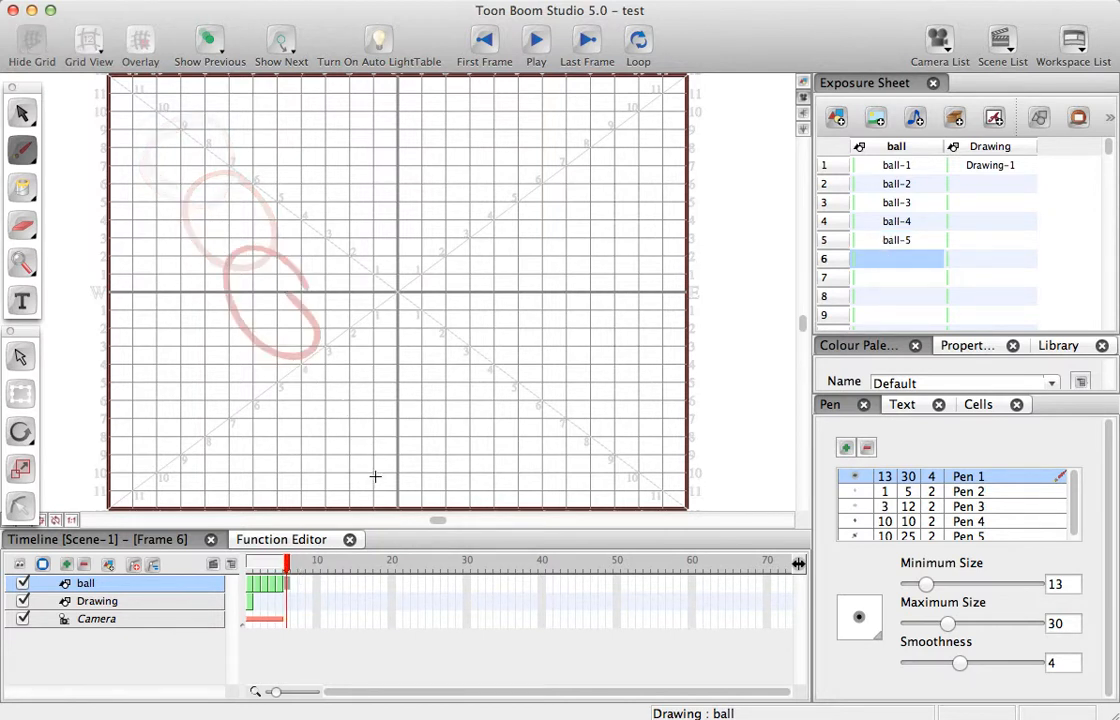
mouse_move(392, 479)
left_mouse_down()
mouse_move(326, 476)
mouse_move(321, 488)
mouse_move(414, 484)
left_mouse_up()
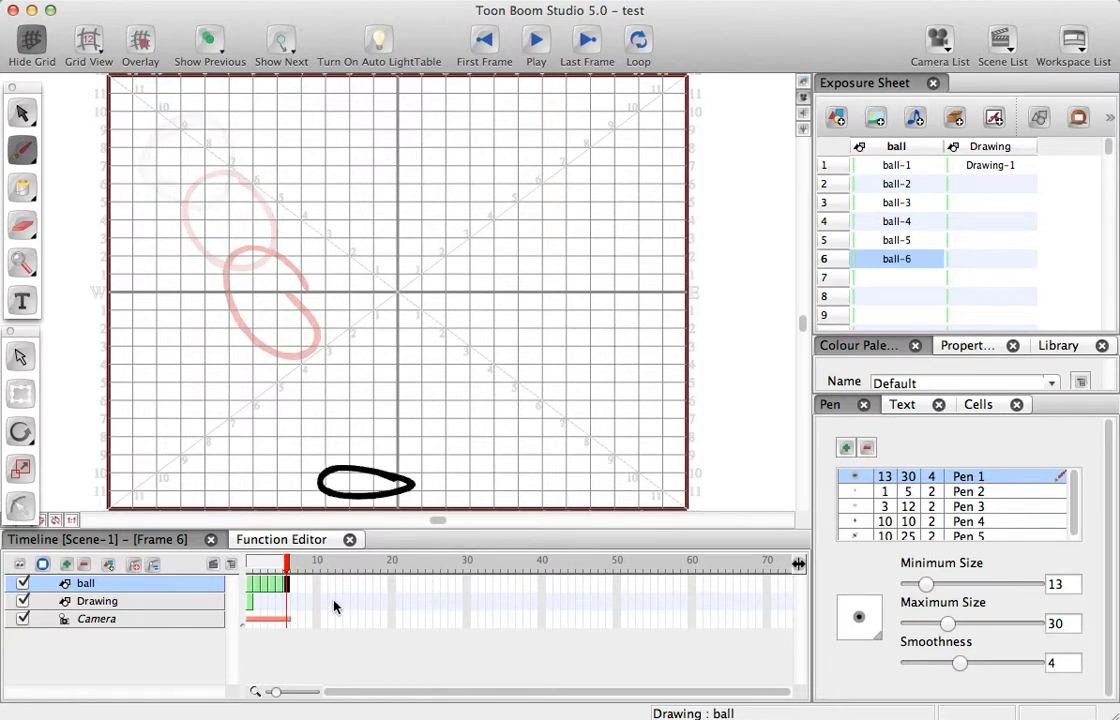
left_click(295, 584)
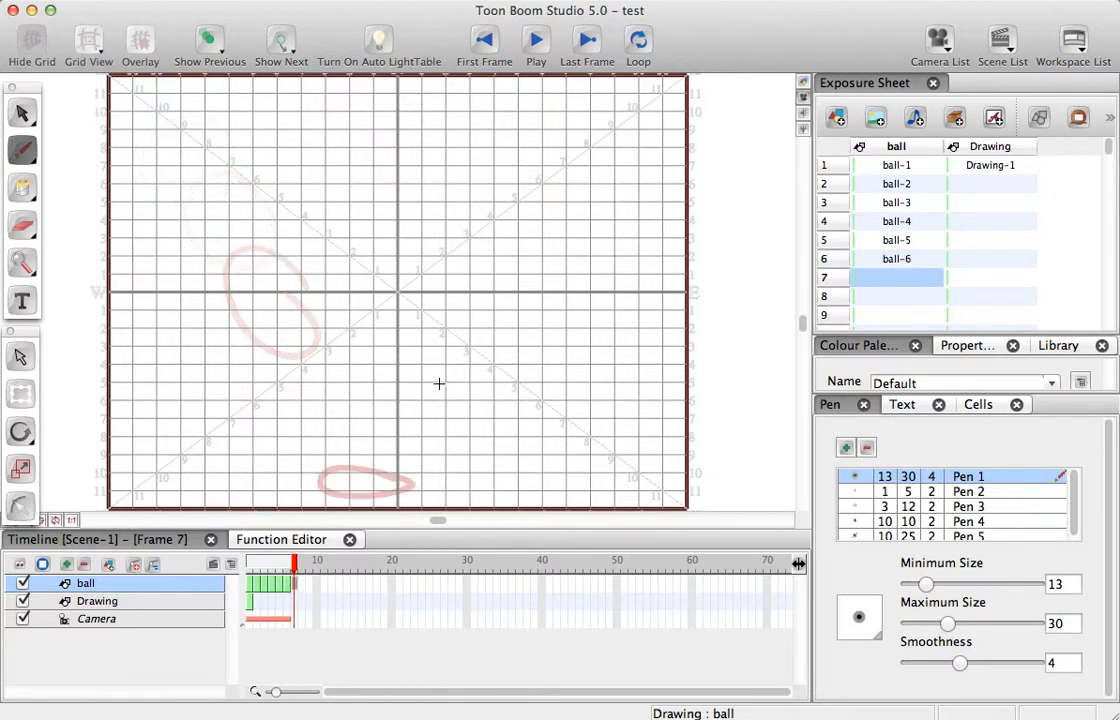
mouse_move(452, 362)
left_mouse_down()
mouse_move(418, 426)
mouse_move(443, 439)
mouse_move(481, 400)
mouse_move(478, 346)
left_mouse_up()
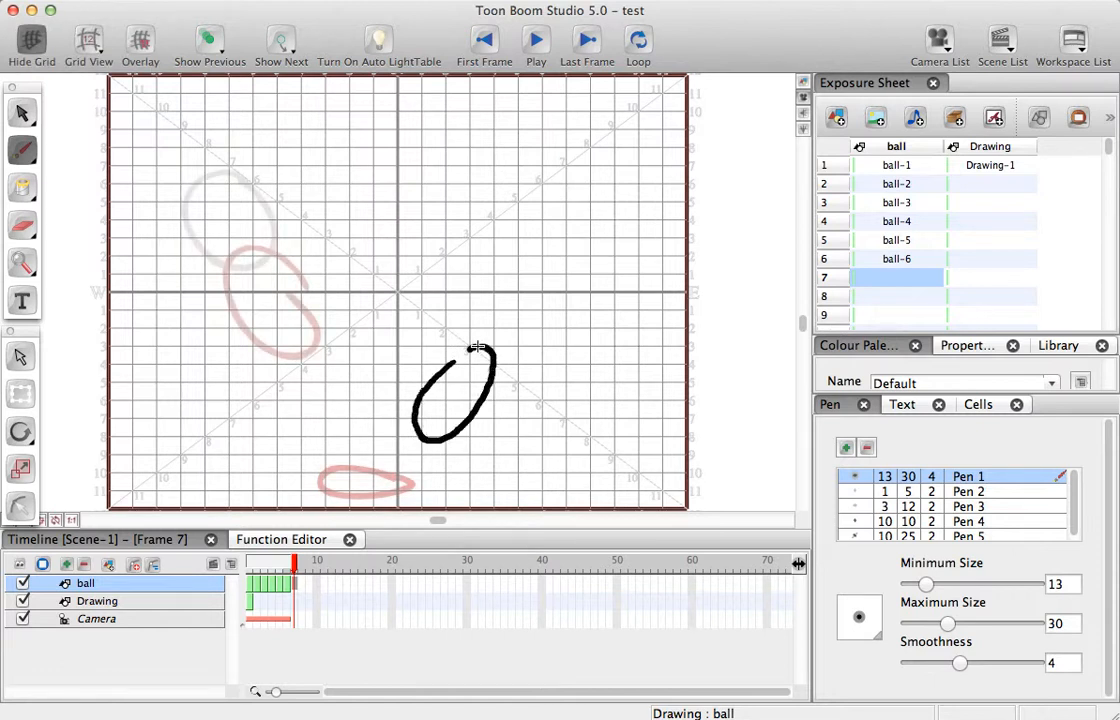
- Draw the ball on frames 8, 9 and 10, rising to the right and becoming rounder until it crosses the grid's right edge
left_click(303, 565)
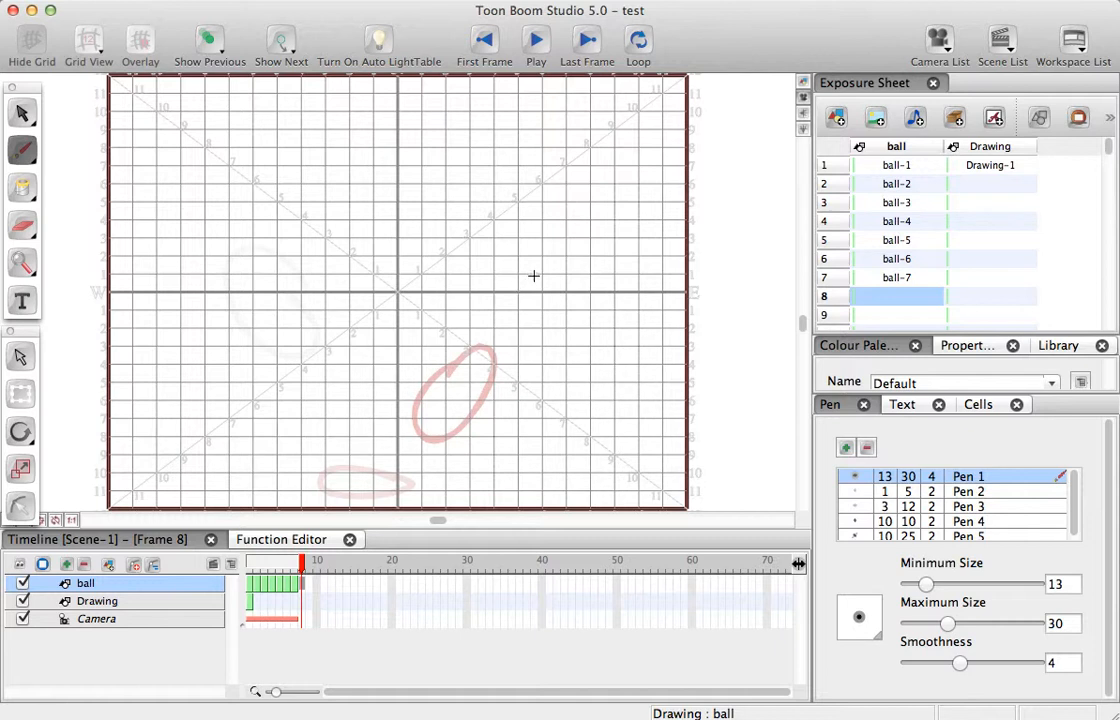
mouse_move(532, 268)
left_mouse_down()
mouse_move(513, 335)
mouse_move(544, 334)
mouse_move(576, 298)
mouse_move(566, 268)
left_mouse_up()
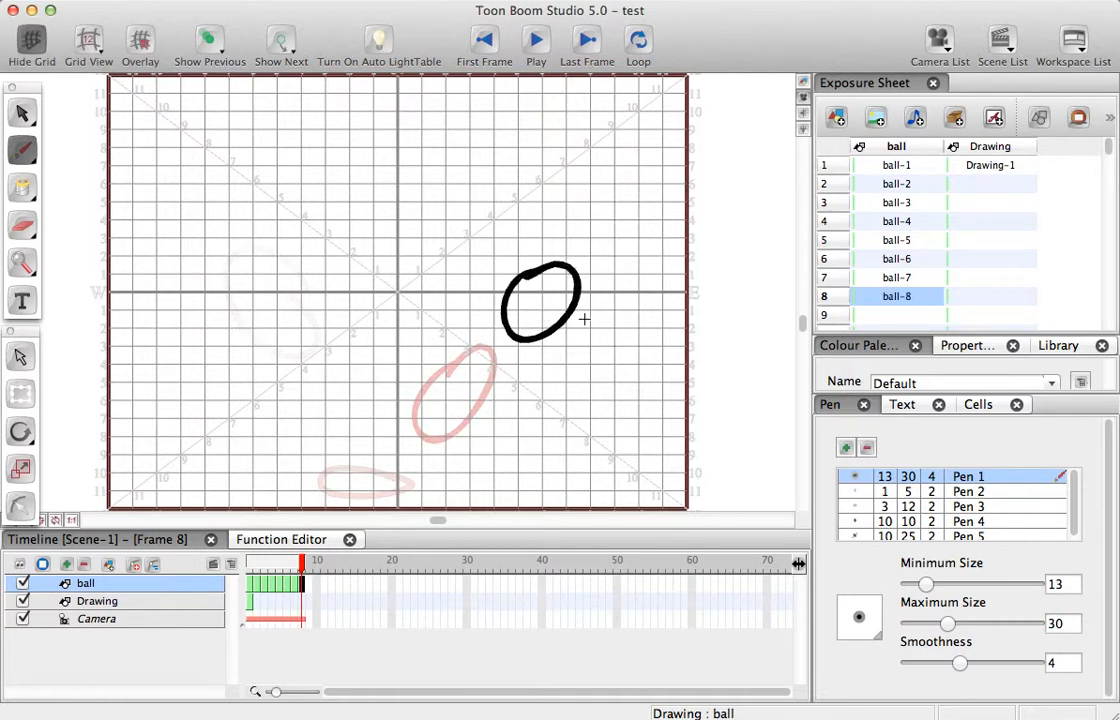
left_click(310, 591)
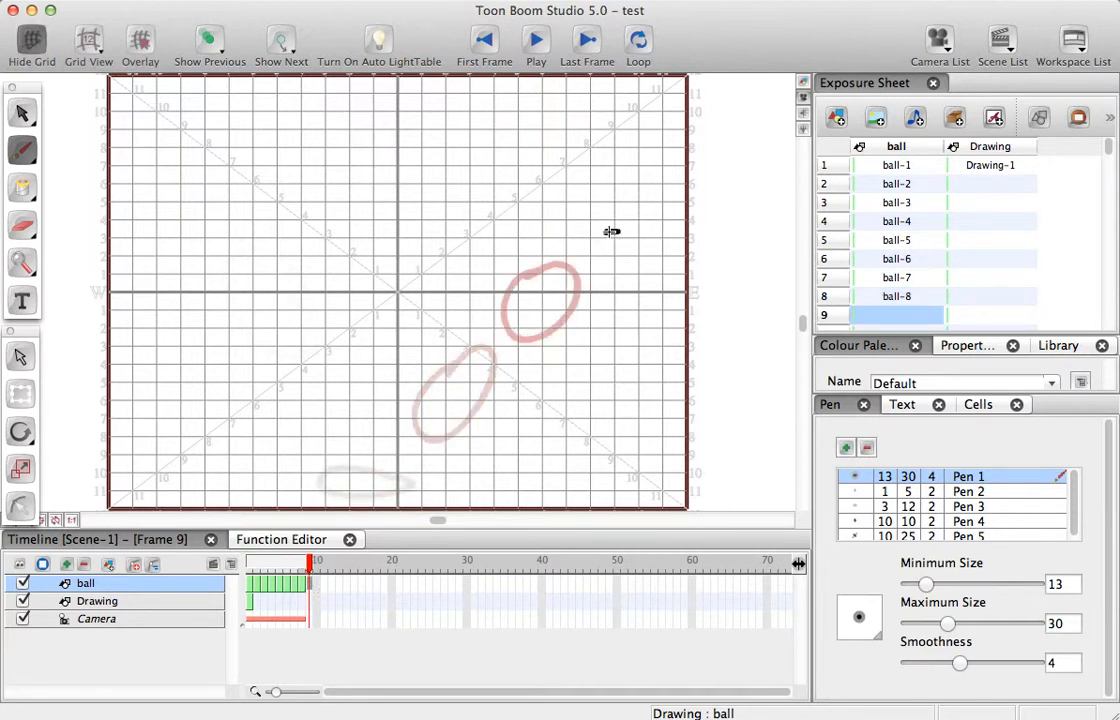
mouse_move(607, 233)
left_mouse_down()
mouse_move(587, 278)
mouse_move(612, 297)
mouse_move(653, 287)
mouse_move(662, 261)
mouse_move(614, 232)
left_mouse_up()
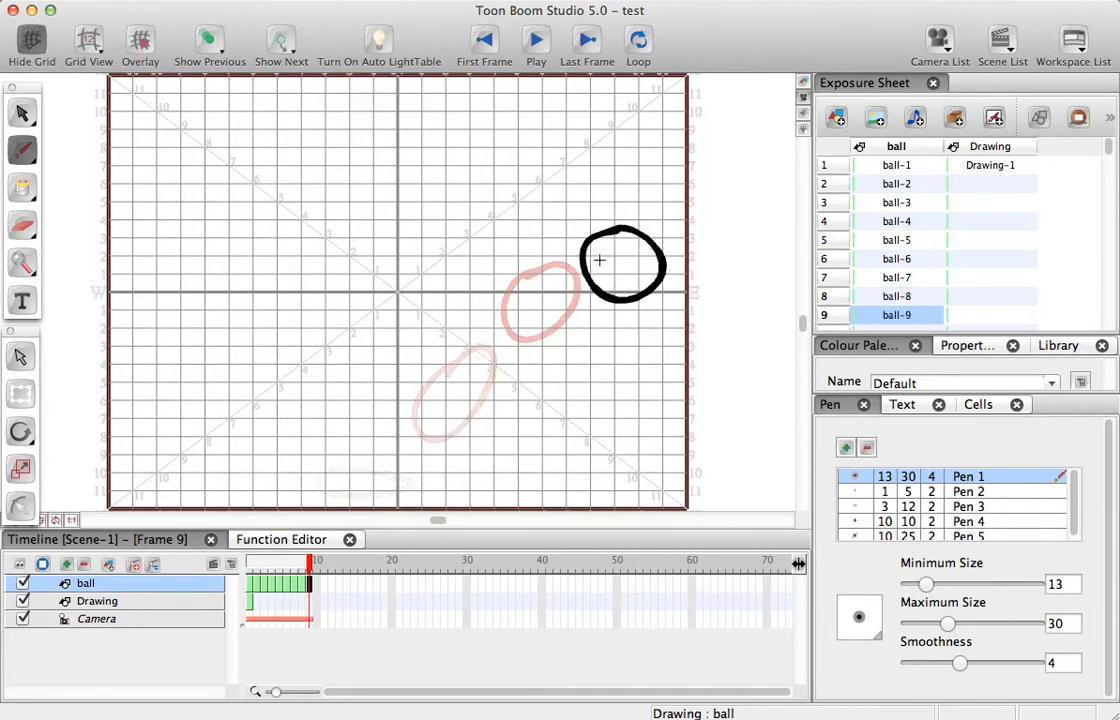
left_click(318, 589)
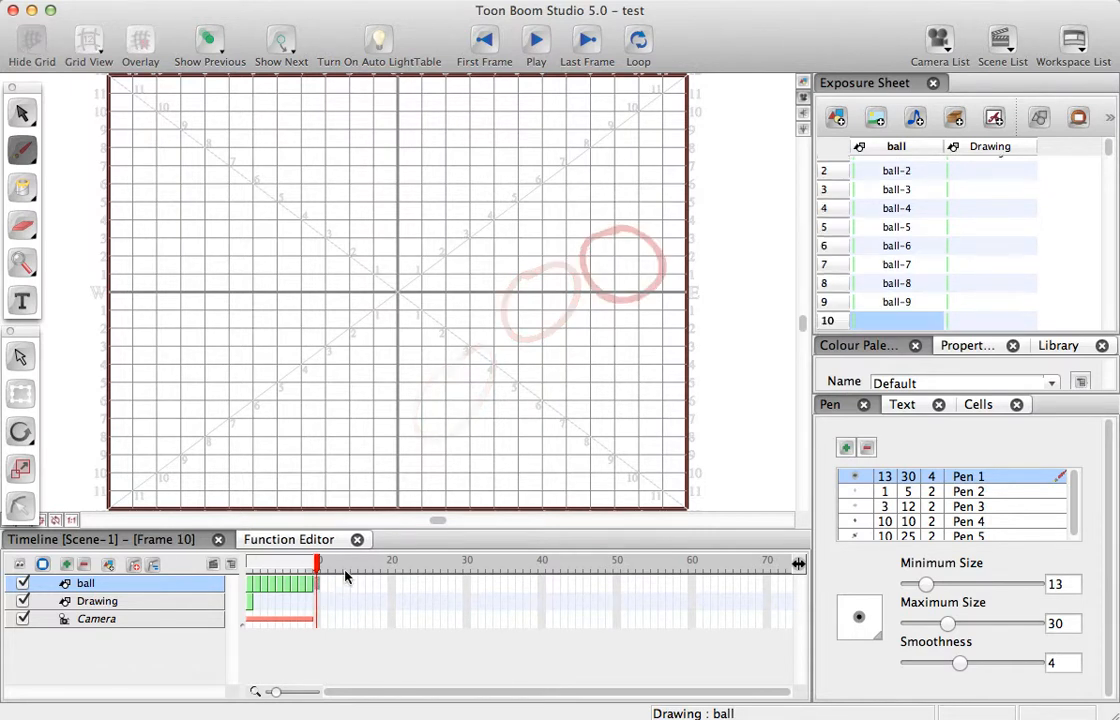
mouse_move(667, 220)
left_mouse_down()
mouse_move(648, 265)
mouse_move(670, 290)
mouse_move(704, 293)
mouse_move(668, 218)
mouse_move(695, 221)
mouse_move(729, 270)
mouse_move(700, 298)
left_mouse_up()
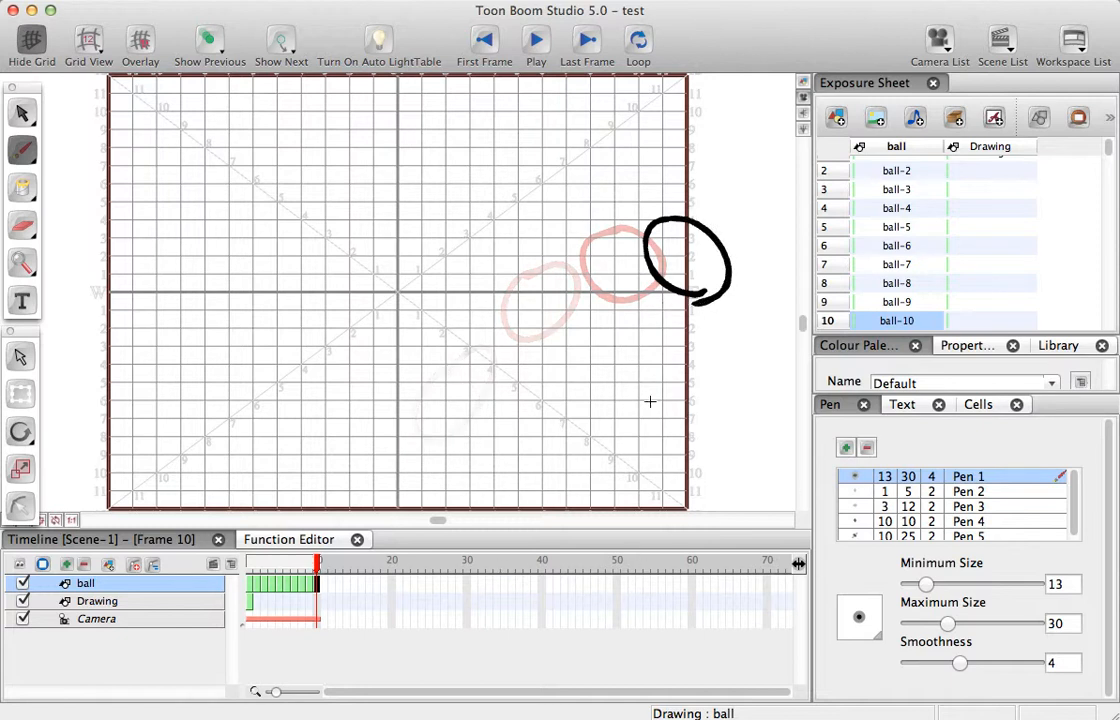
- Scrub back through the frames, play the ball animation several times, and return to frame 1
left_click_drag(317, 563, 278, 569)
mouse_move(339, 564)
left_mouse_down()
mouse_move(244, 577)
mouse_move(332, 571)
mouse_move(249, 575)
mouse_move(320, 576)
mouse_move(229, 573)
mouse_move(324, 569)
mouse_move(249, 572)
left_mouse_up()
left_click(539, 52)
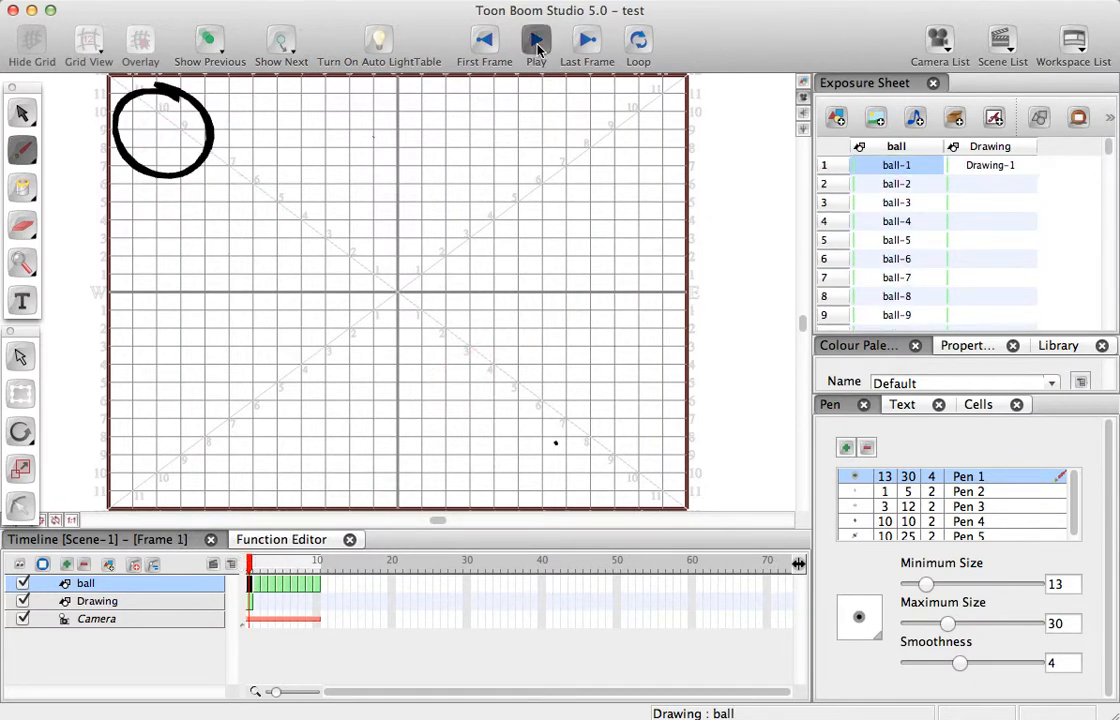
left_click(537, 50)
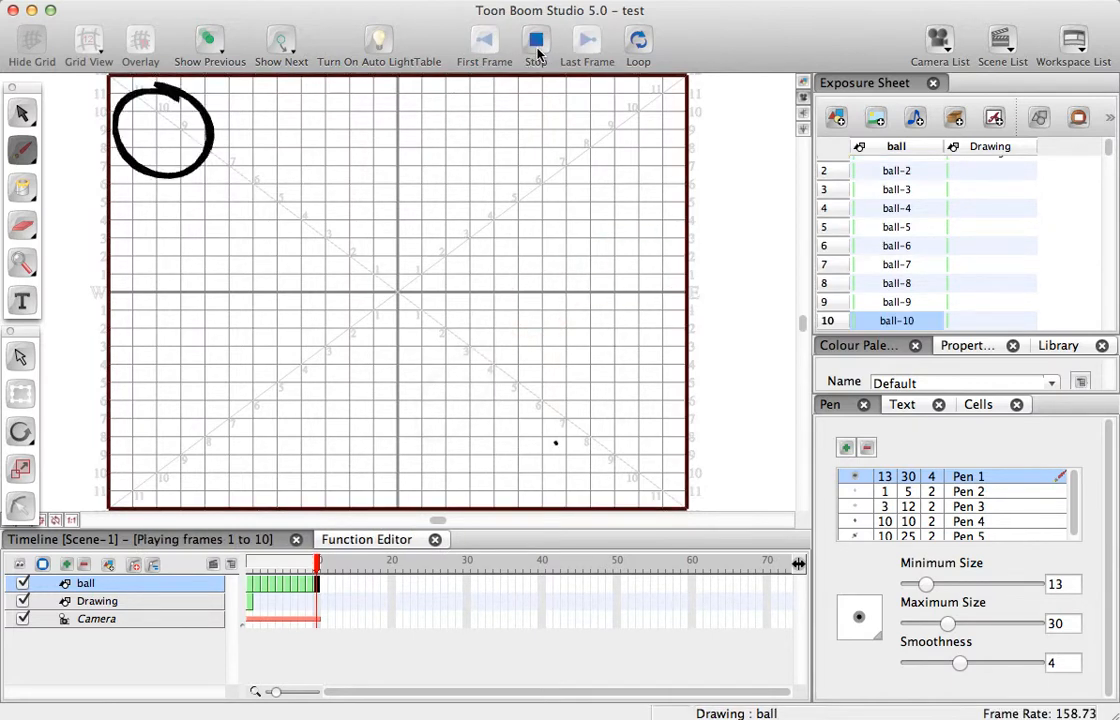
left_click(535, 52)
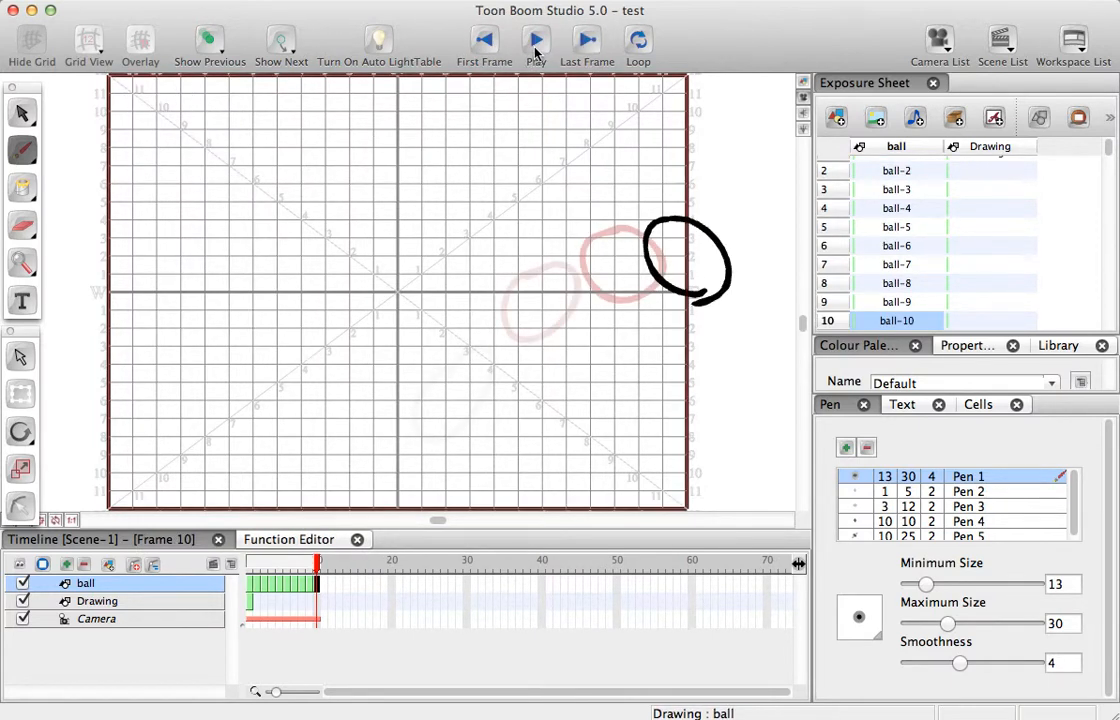
left_click(535, 50)
left_click(534, 47)
left_click_drag(317, 568, 232, 577)
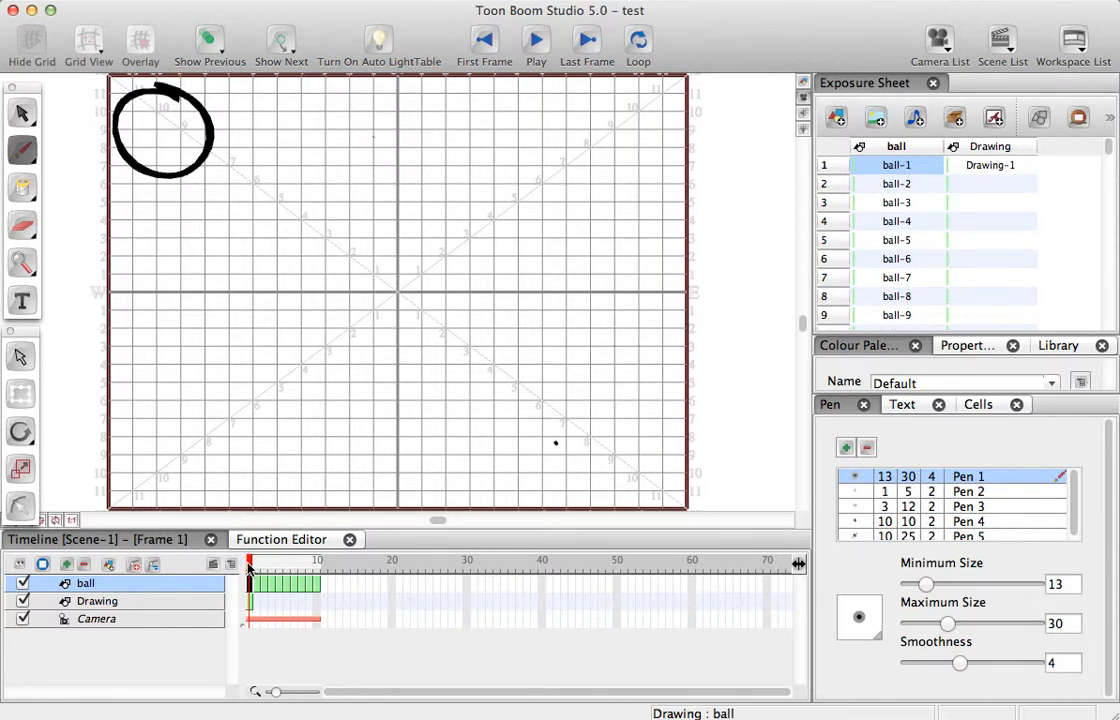
- Set the exposure of the ball-1, ball-2 and ball-3 drawings to 2 frames each
left_click_drag(250, 566, 266, 567)
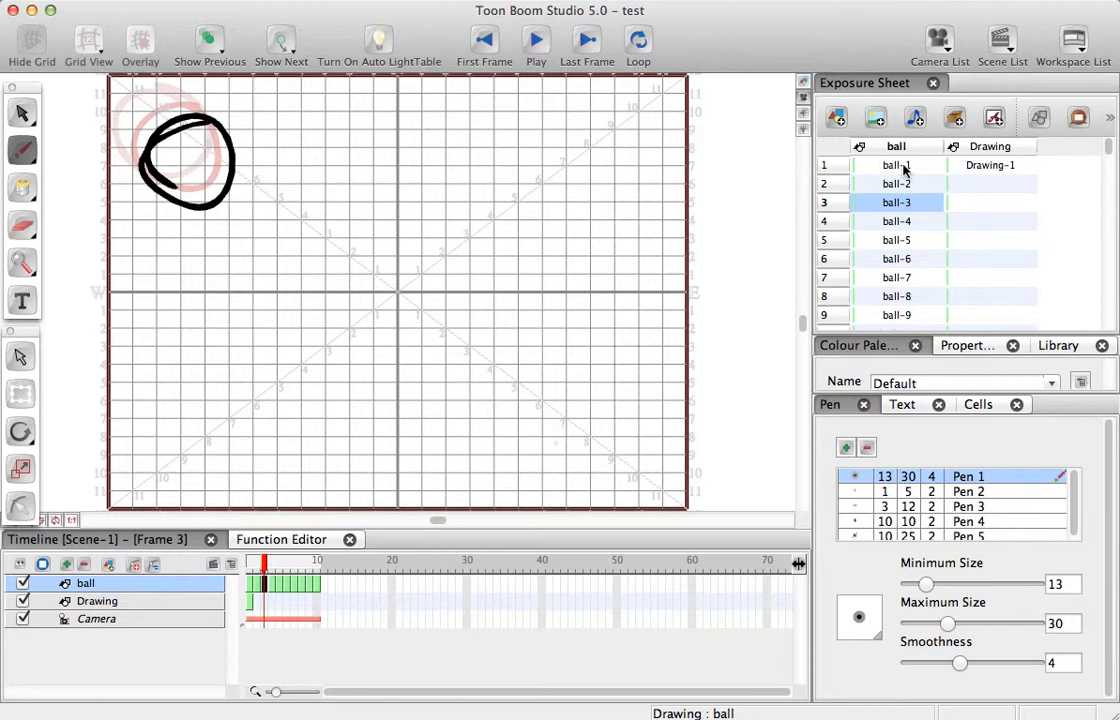
left_click_drag(895, 166, 908, 203)
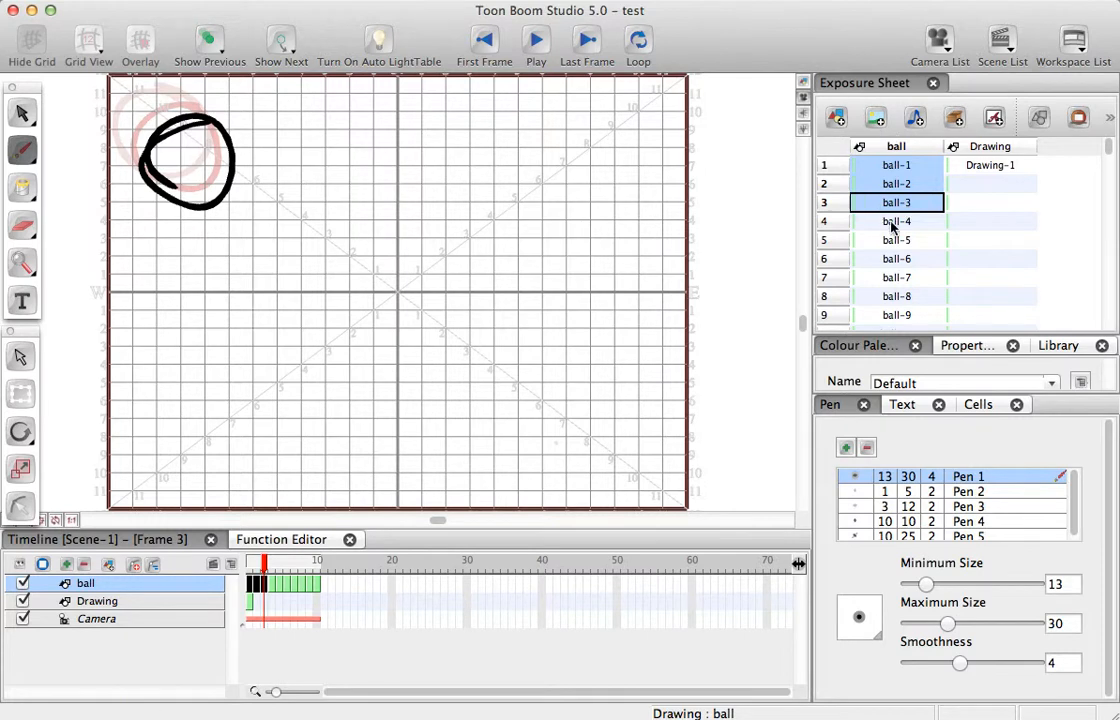
right_click(893, 198)
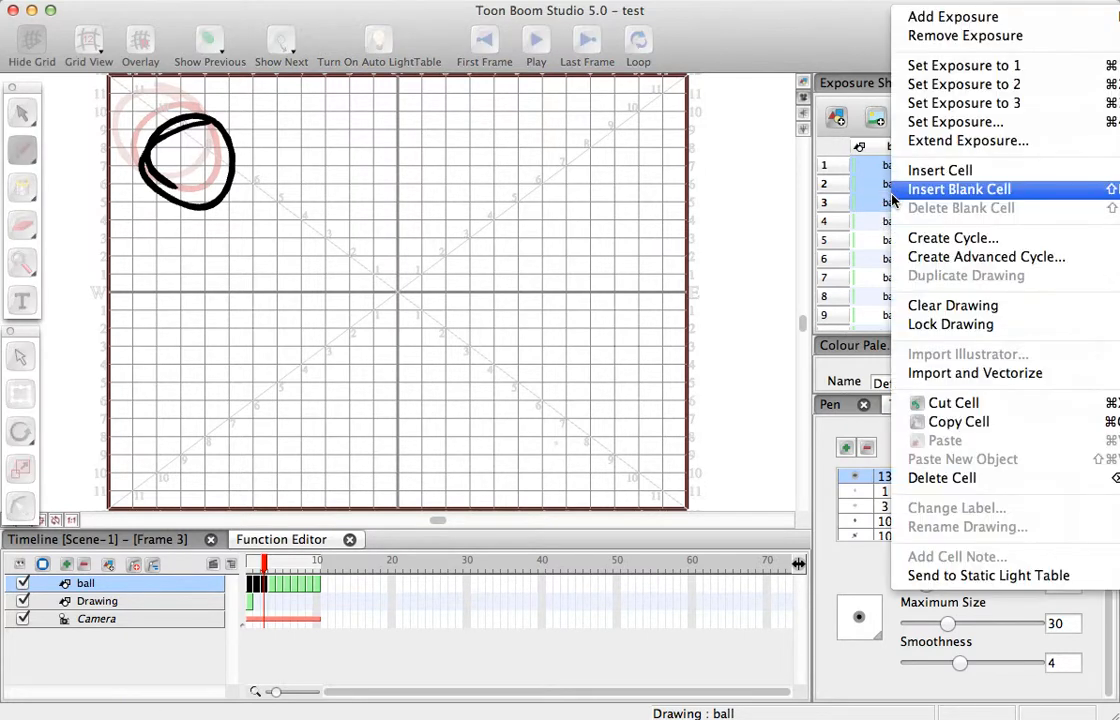
left_click(958, 88)
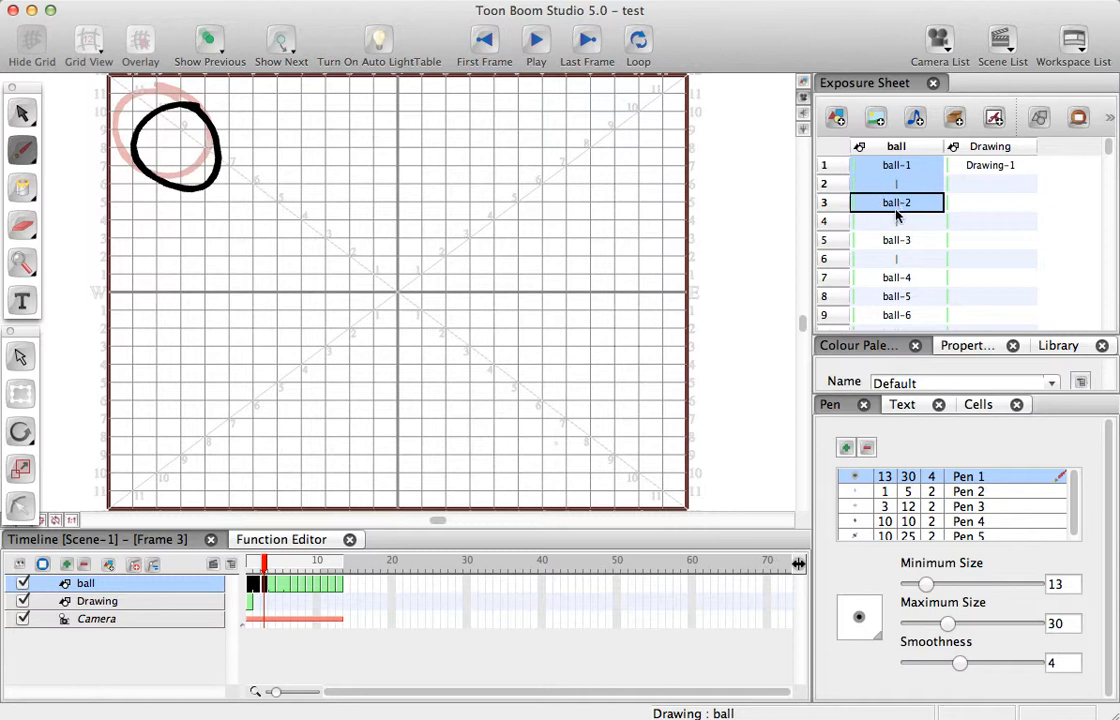
- Play the animation several times, starting from ball-1, to check the timing of the extended drawings
left_click(894, 278)
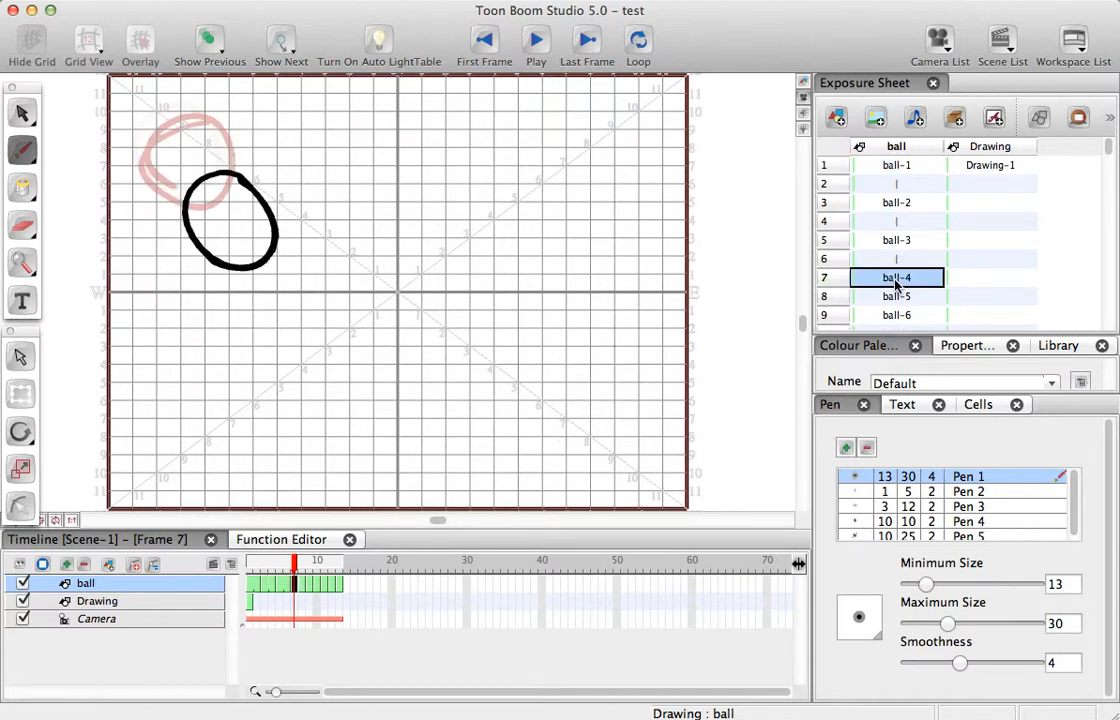
left_click(893, 166)
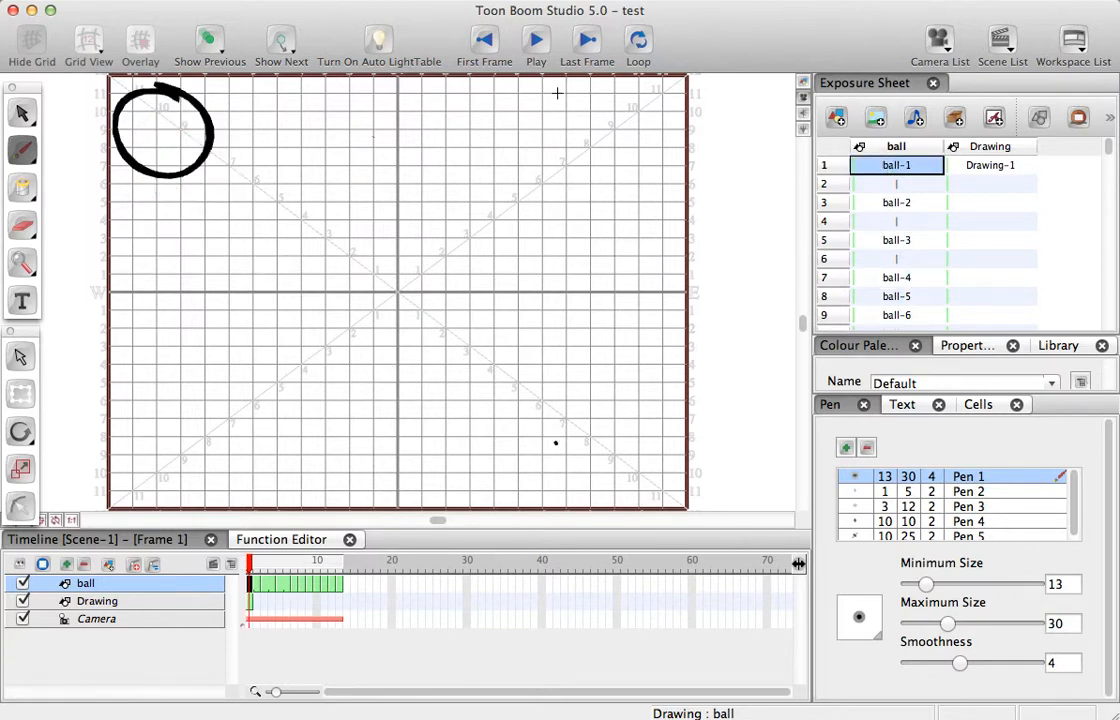
left_click(536, 40)
left_click(534, 42)
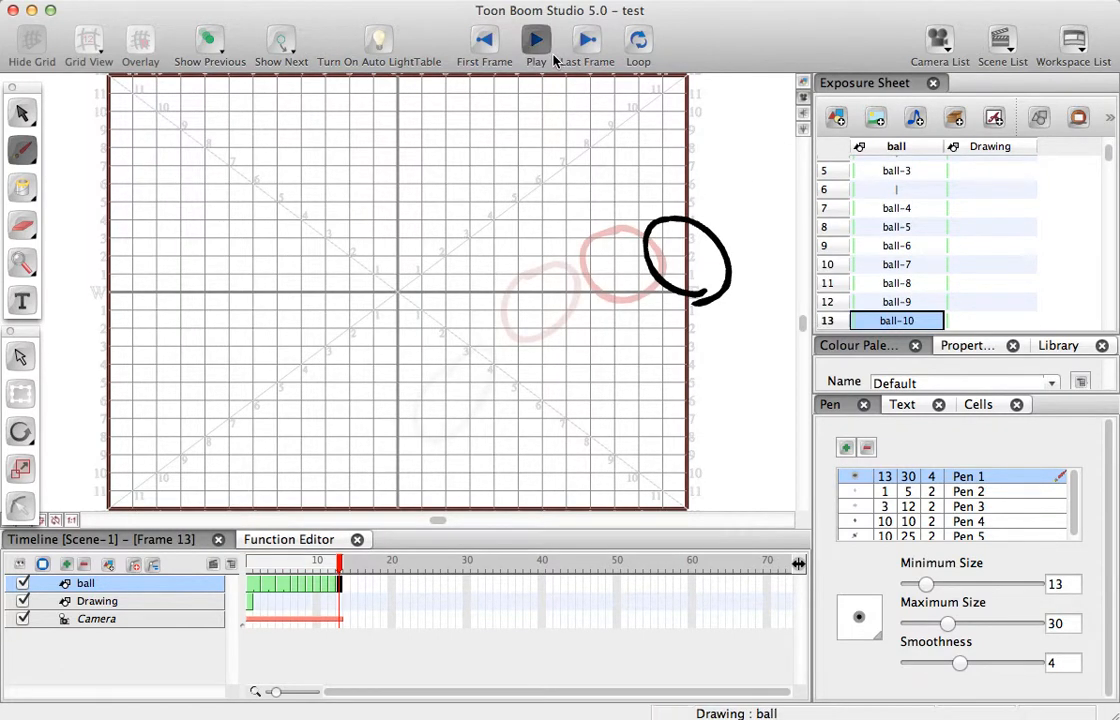
left_click(536, 45)
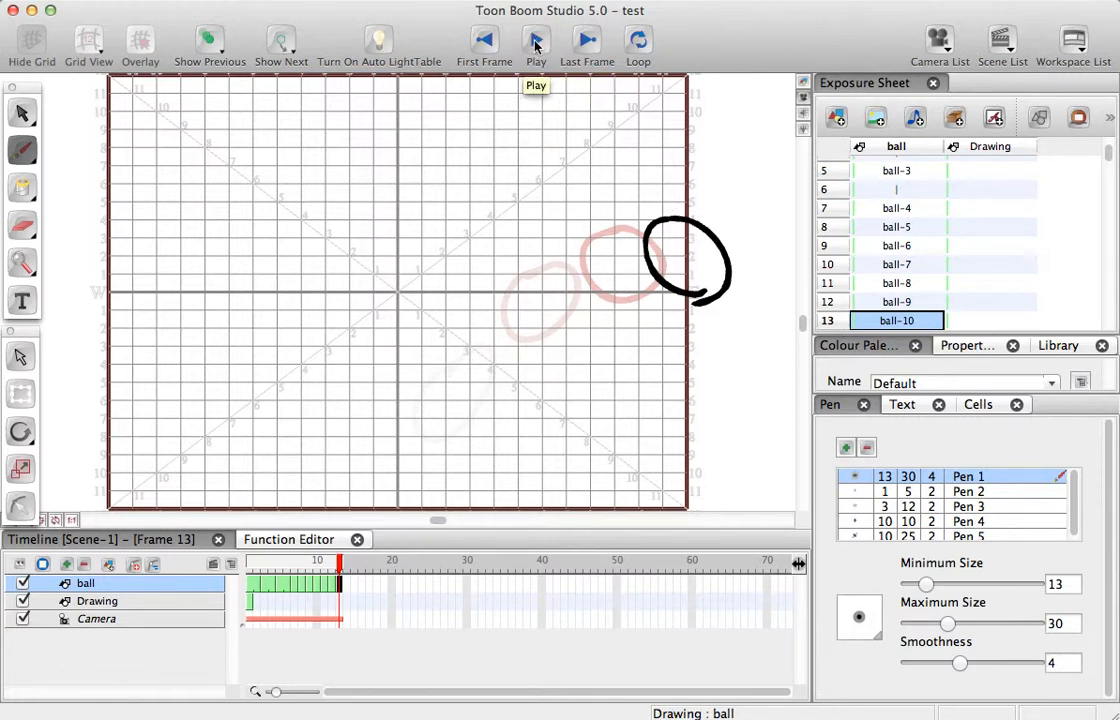
left_click(535, 45)
left_click(535, 45)
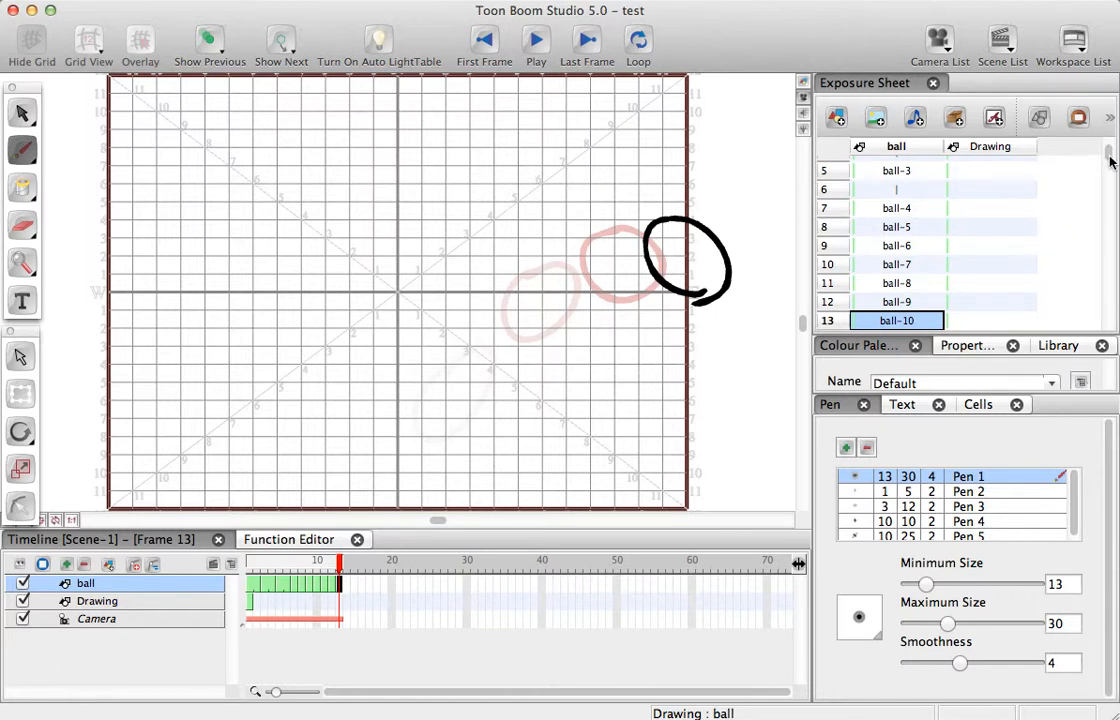
- Look over the first rows of the exposure sheet and return to frame 1
scroll(1108, 158, "up", 1)
scroll(1108, 158, "up", 3)
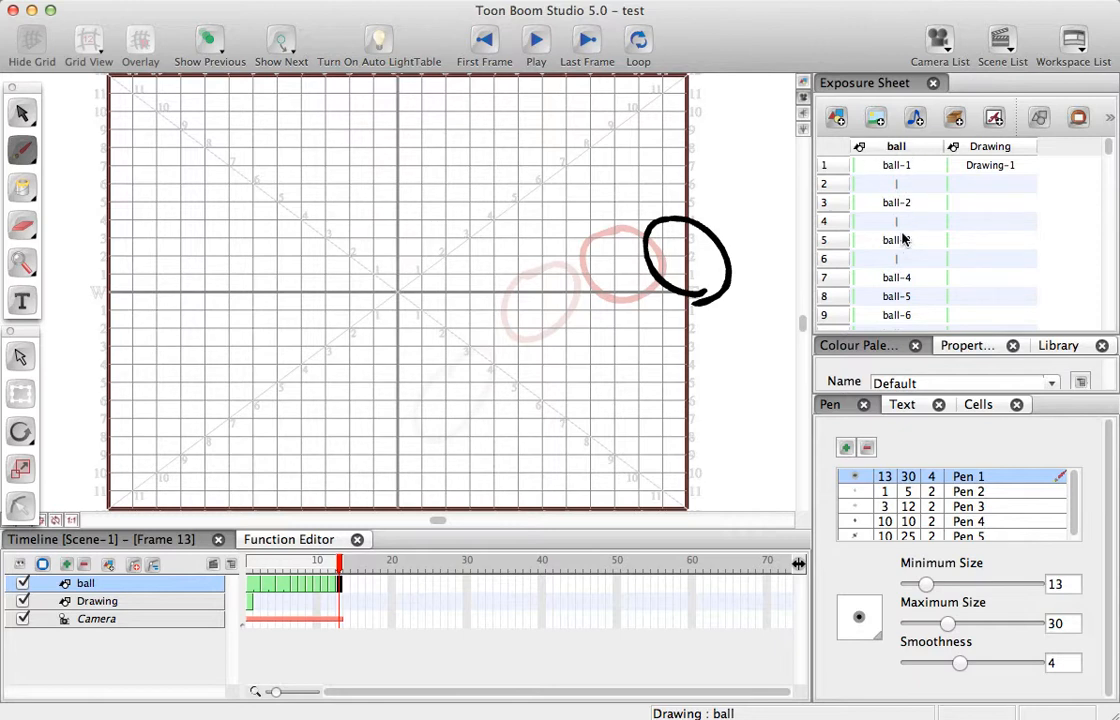
mouse_move(340, 562)
left_mouse_down()
mouse_move(241, 556)
mouse_move(347, 557)
mouse_move(249, 562)
left_mouse_up()
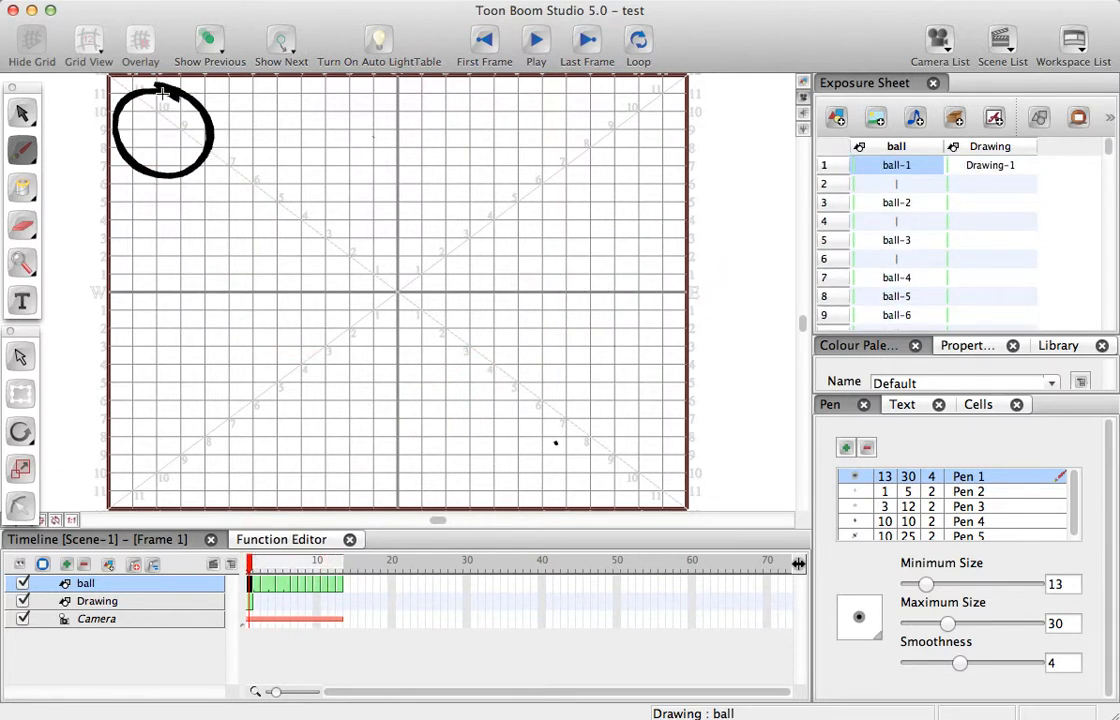